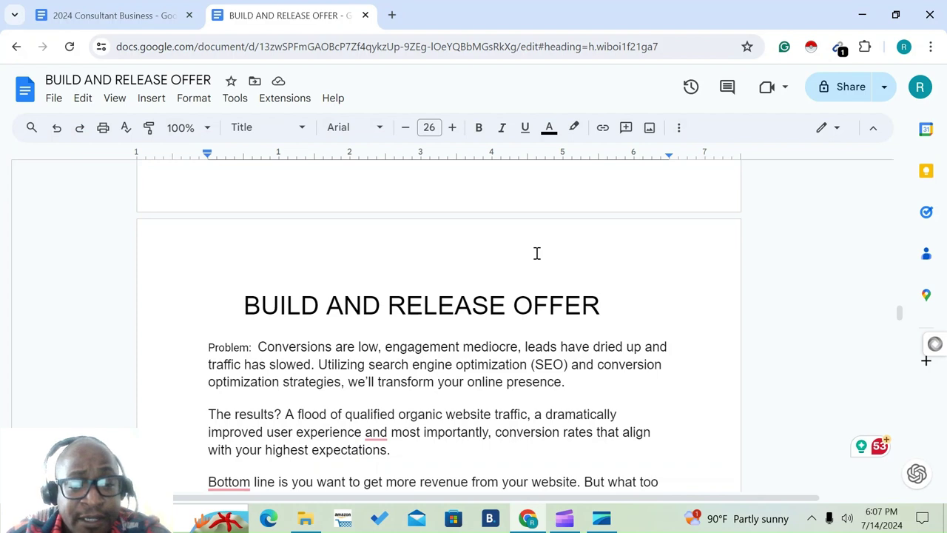
Highlight the low-conversion Problem statement and the organic-traffic results paragraph while reviewing them
scroll(537, 253, "down", 1)
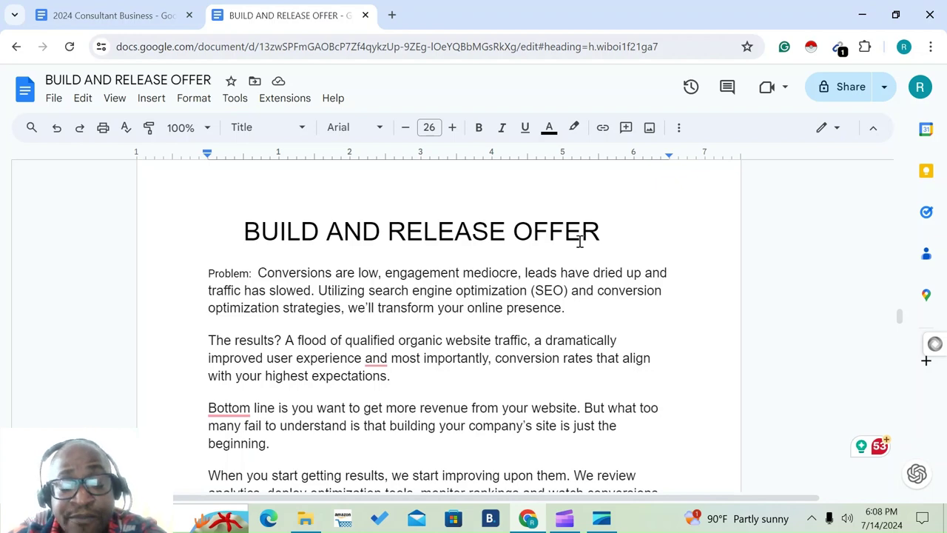
scroll(580, 241, "down", 1)
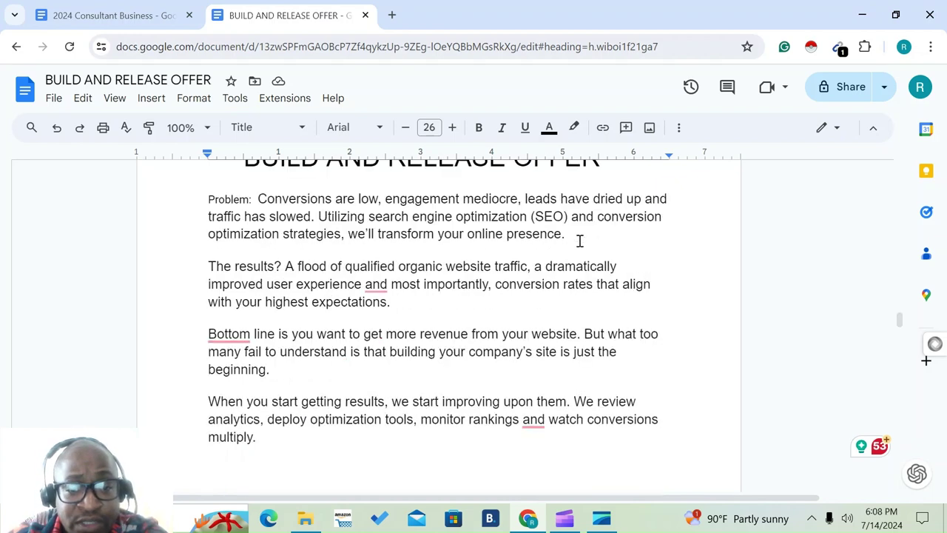
scroll(580, 241, "up", 1)
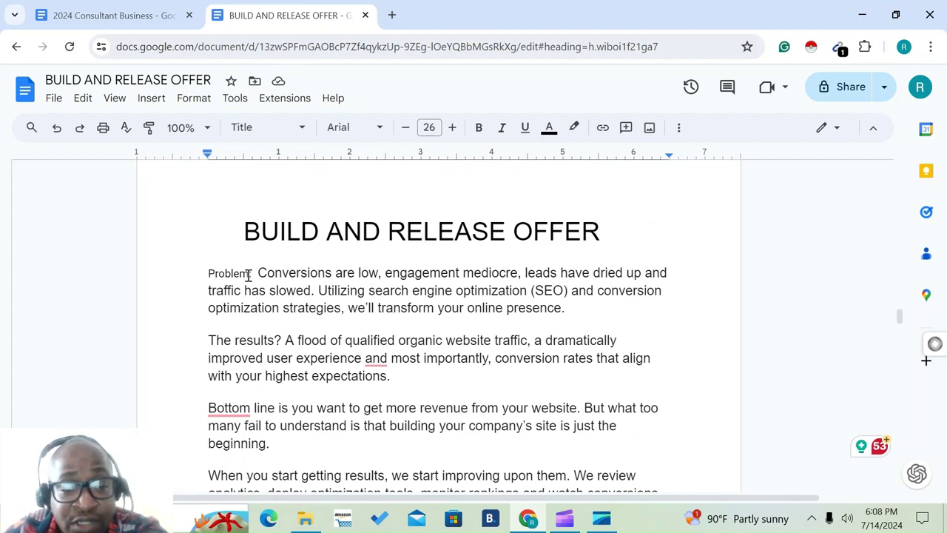
left_click_drag(256, 275, 419, 275)
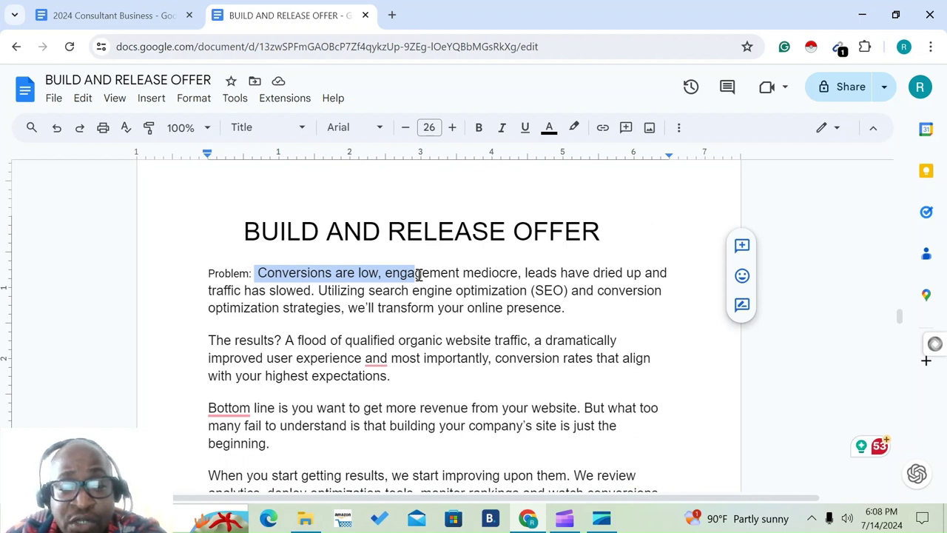
left_click_drag(420, 276, 522, 284)
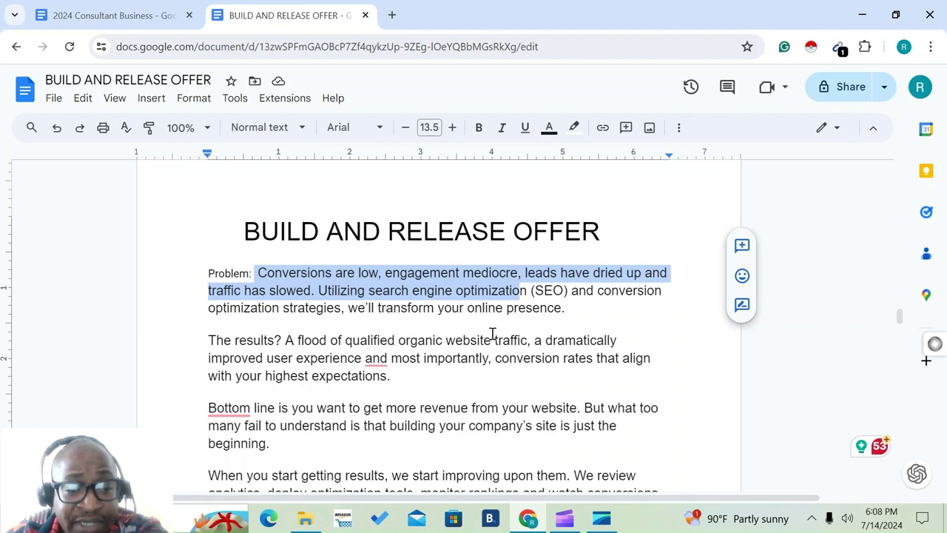
scroll(492, 335, "down", 1)
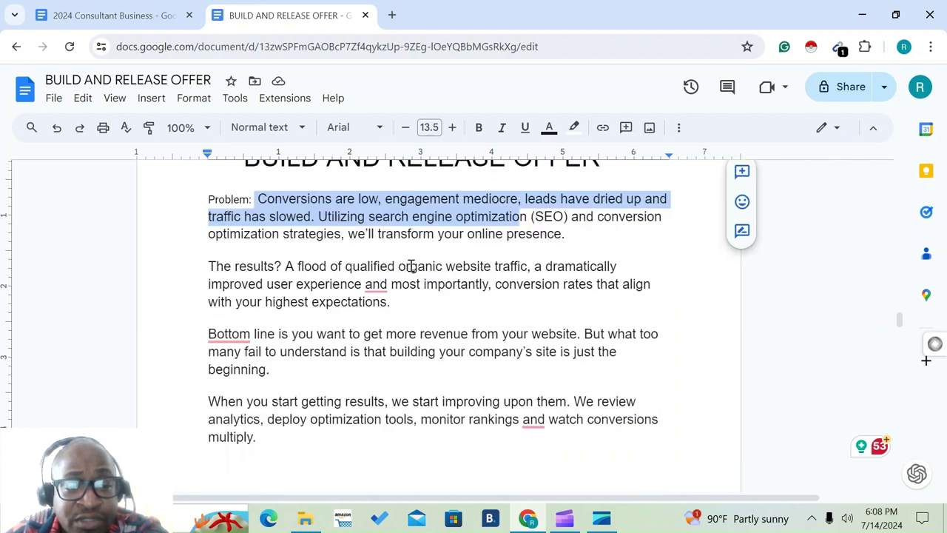
left_click_drag(288, 268, 422, 277)
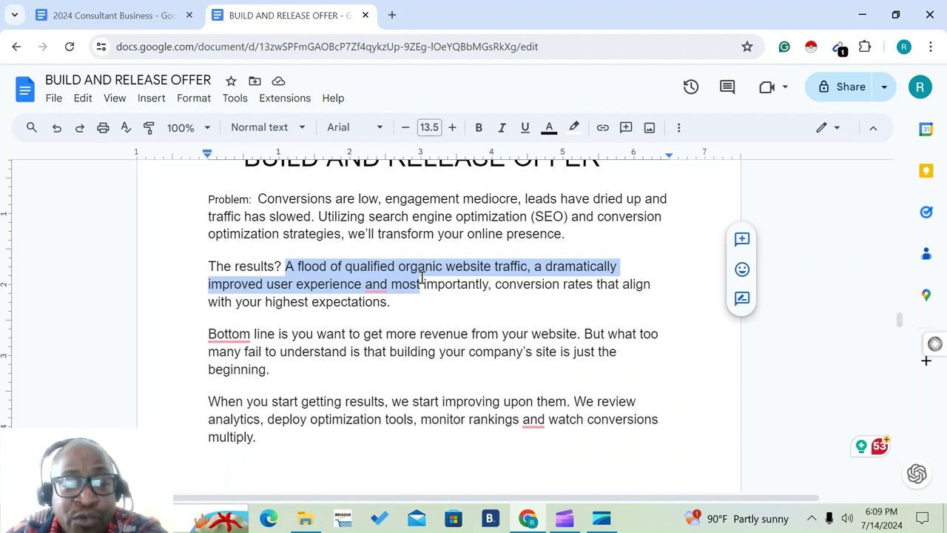
left_click_drag(422, 277, 415, 298)
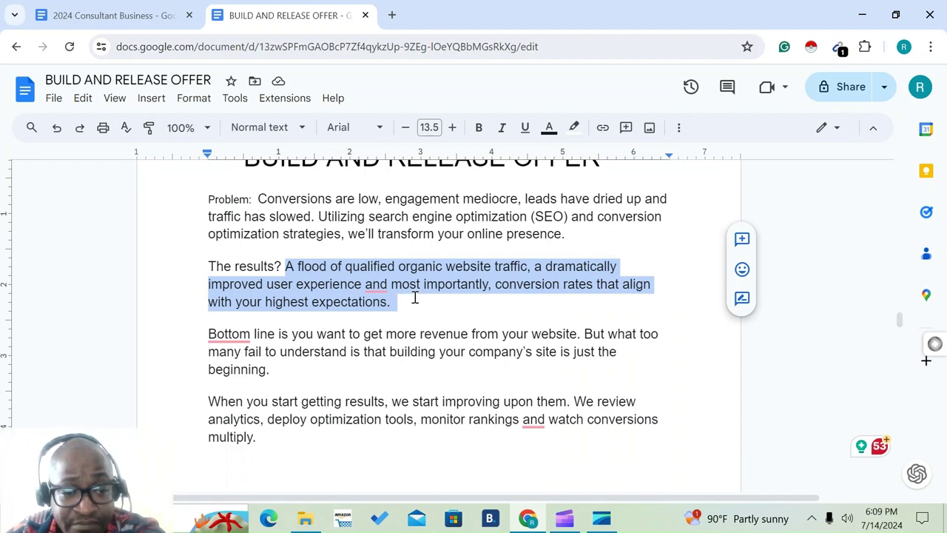
scroll(415, 297, "down", 2)
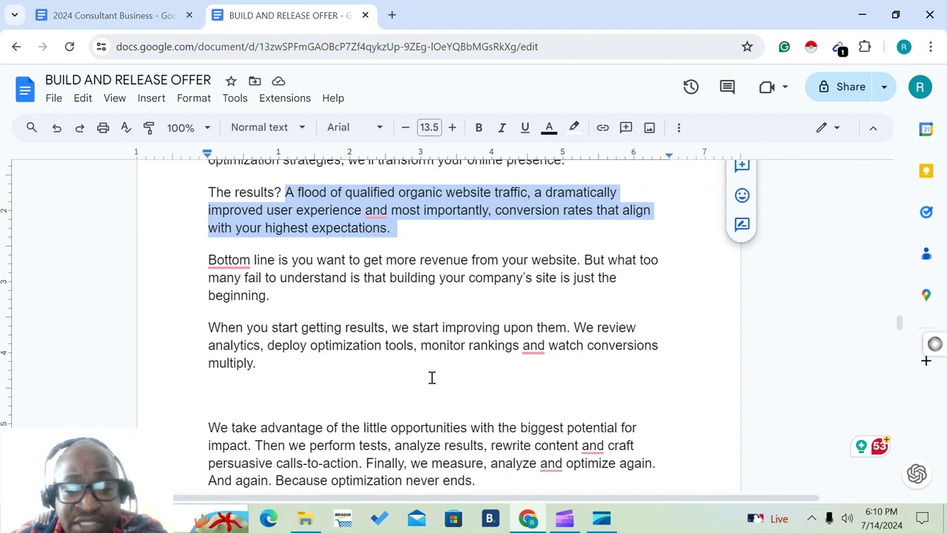
Review the A. website optimization section, highlighting its challenge lines and point 2's improvements
scroll(432, 377, "down", 1)
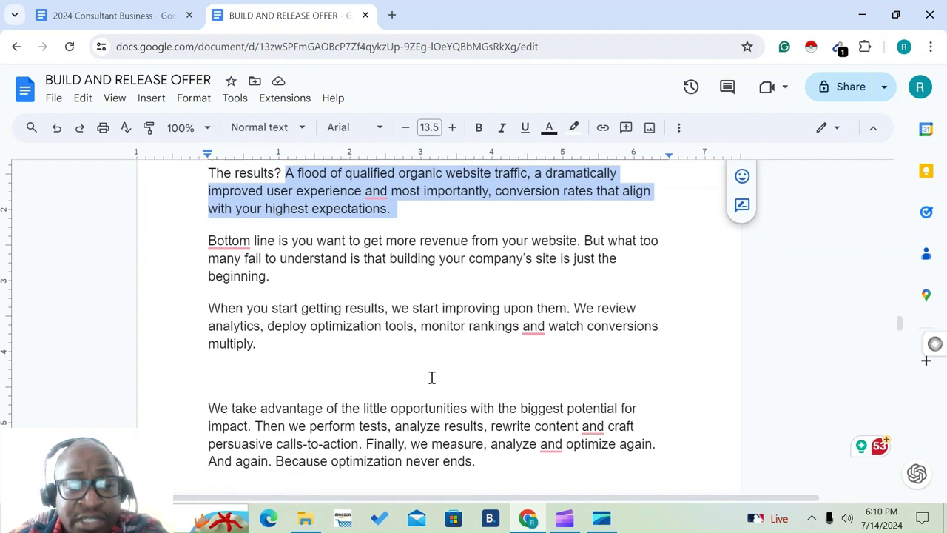
scroll(432, 378, "down", 3)
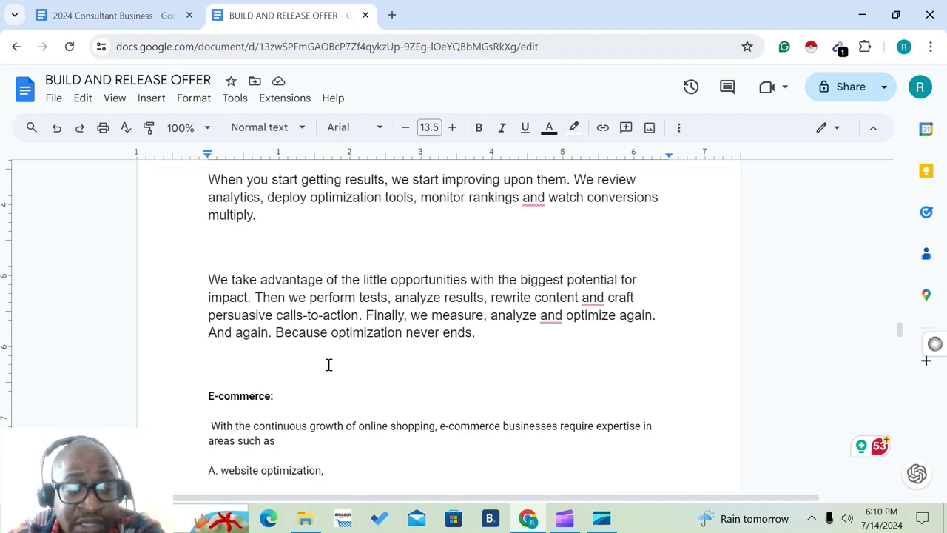
scroll(328, 365, "down", 2)
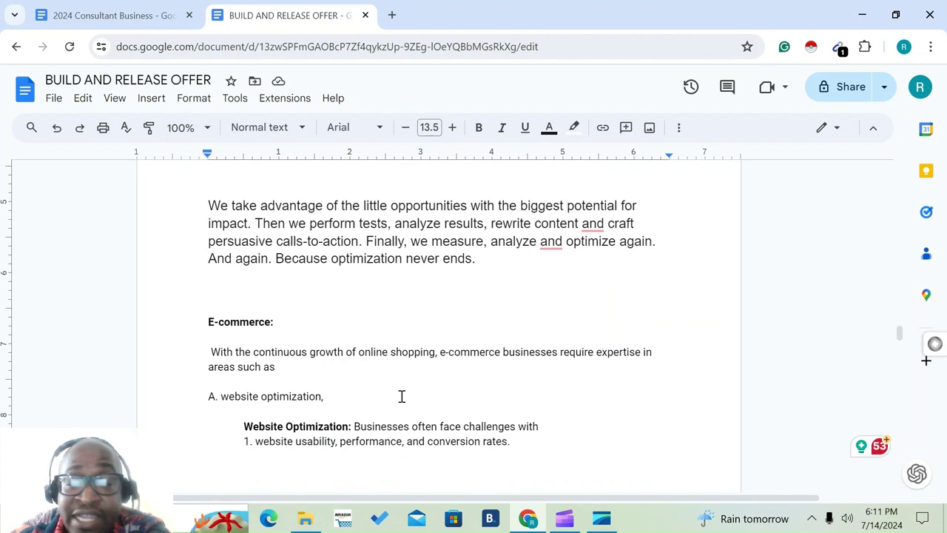
scroll(402, 397, "down", 2)
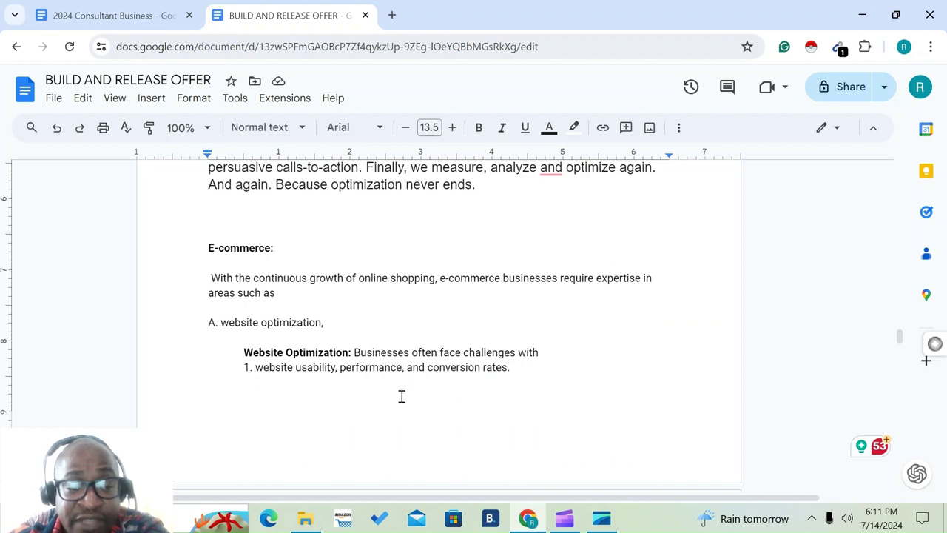
scroll(402, 397, "down", 2)
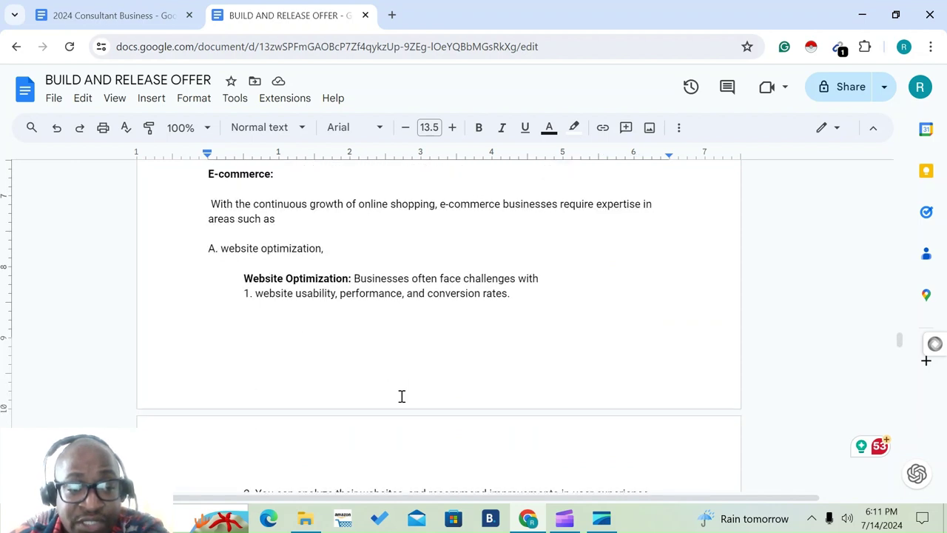
scroll(402, 397, "down", 8)
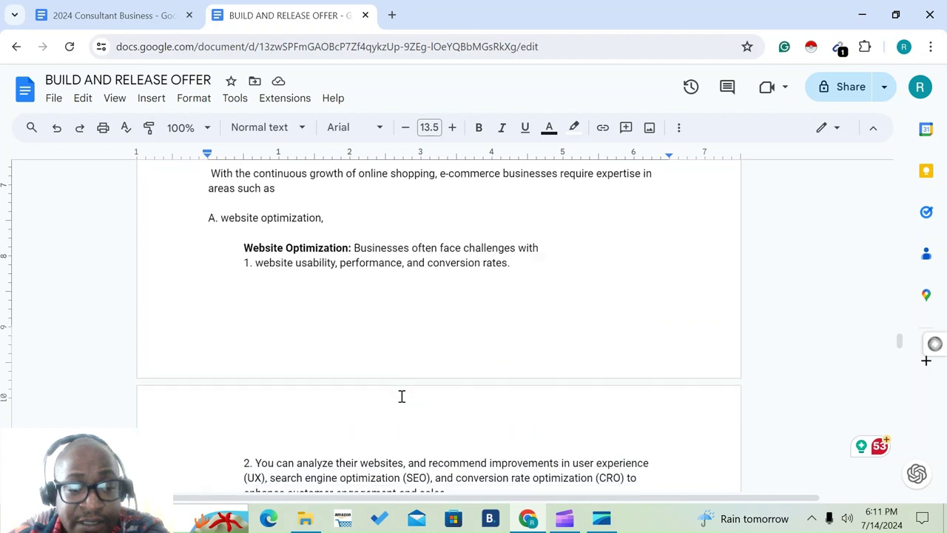
scroll(402, 397, "down", 4)
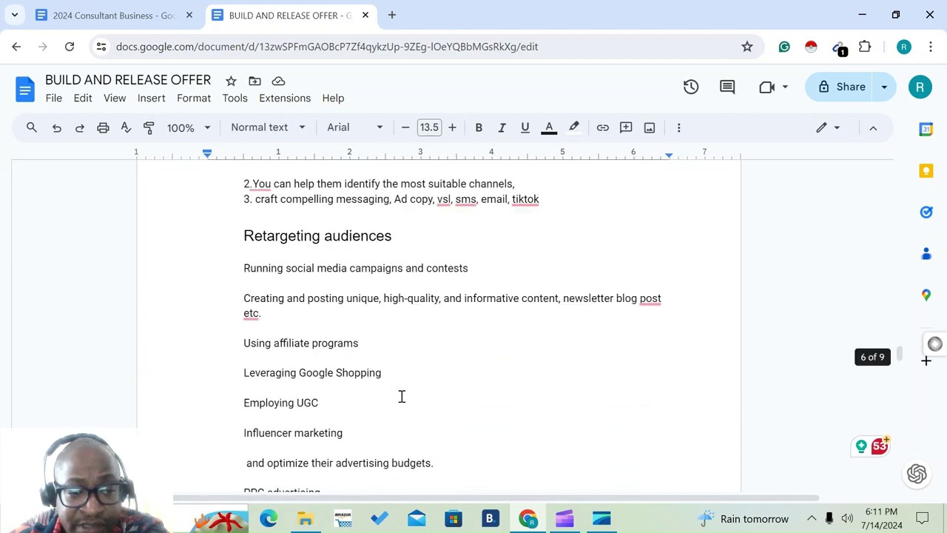
scroll(402, 396, "down", 6)
scroll(402, 397, "down", 4)
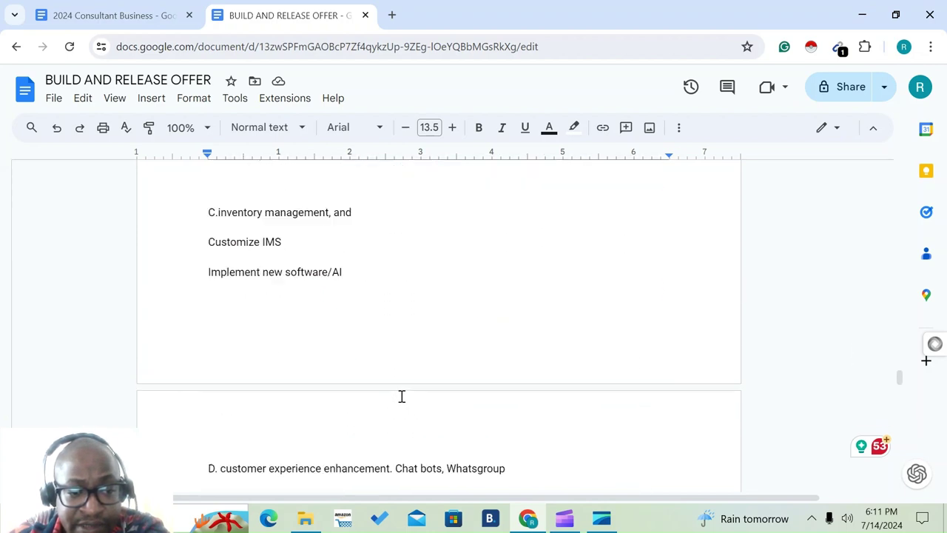
scroll(402, 396, "down", 4)
scroll(402, 397, "down", 4)
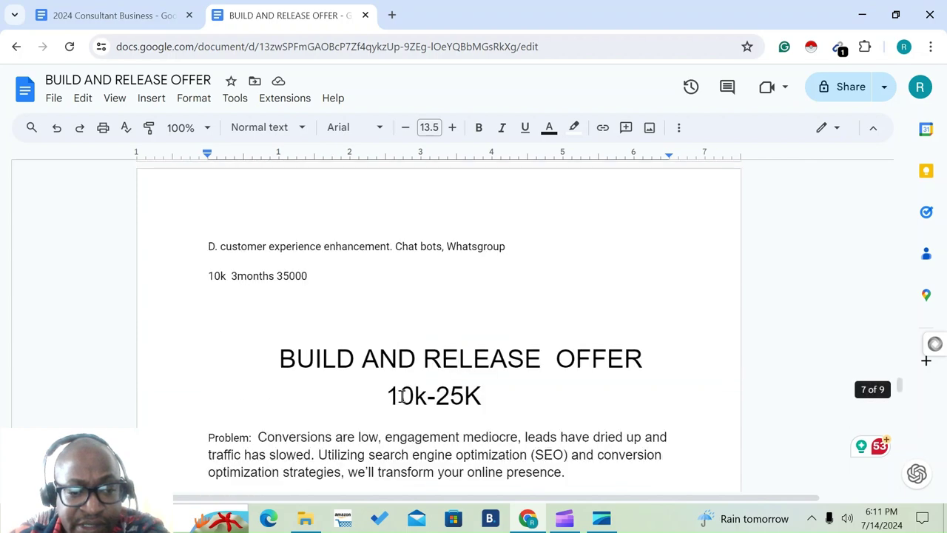
scroll(402, 396, "down", 10)
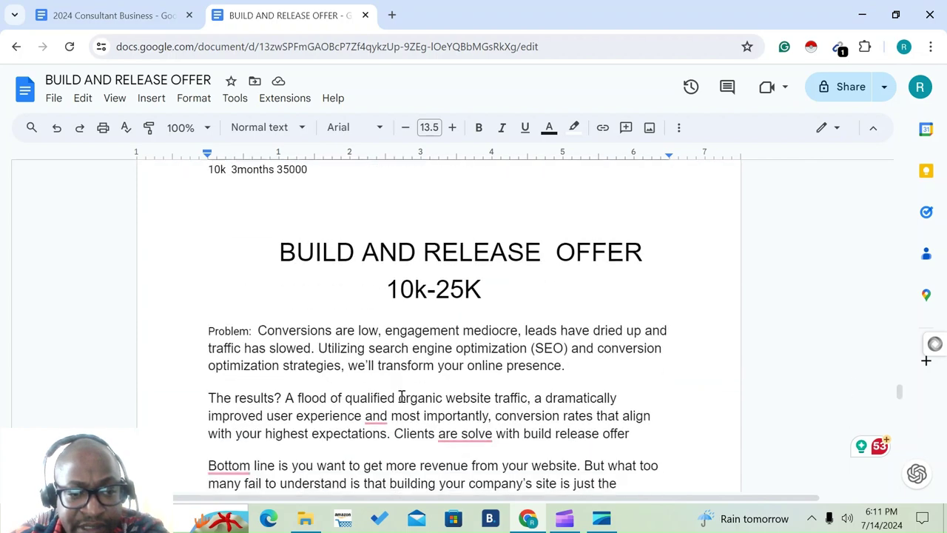
scroll(402, 397, "down", 4)
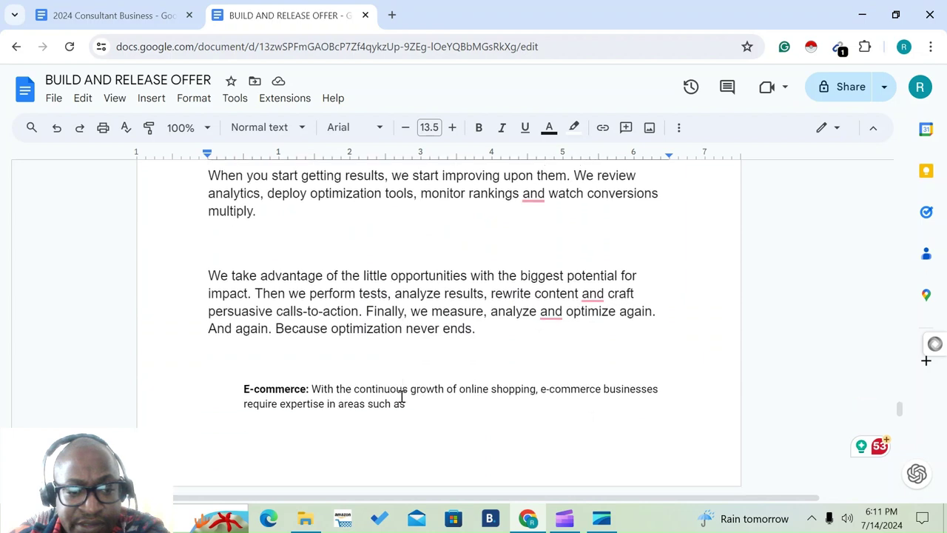
scroll(402, 397, "down", 4)
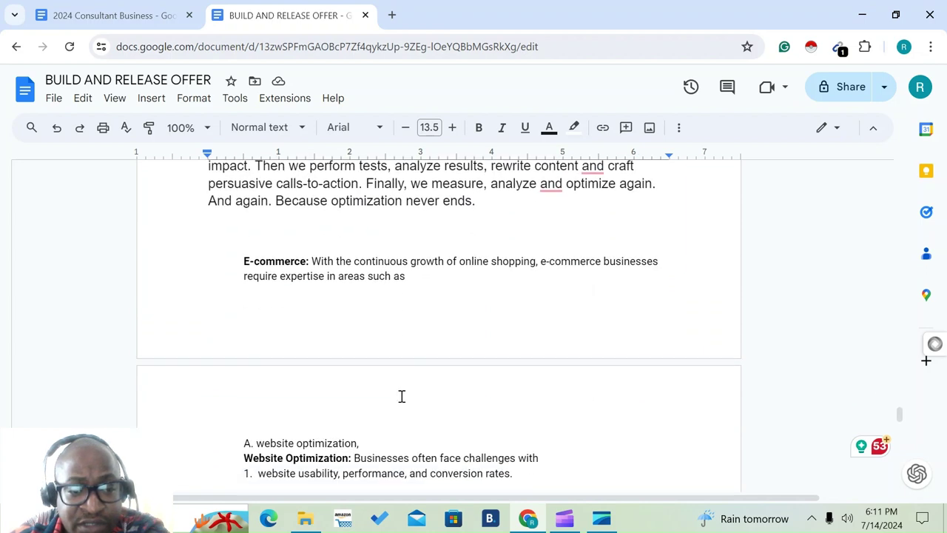
scroll(402, 397, "down", 2)
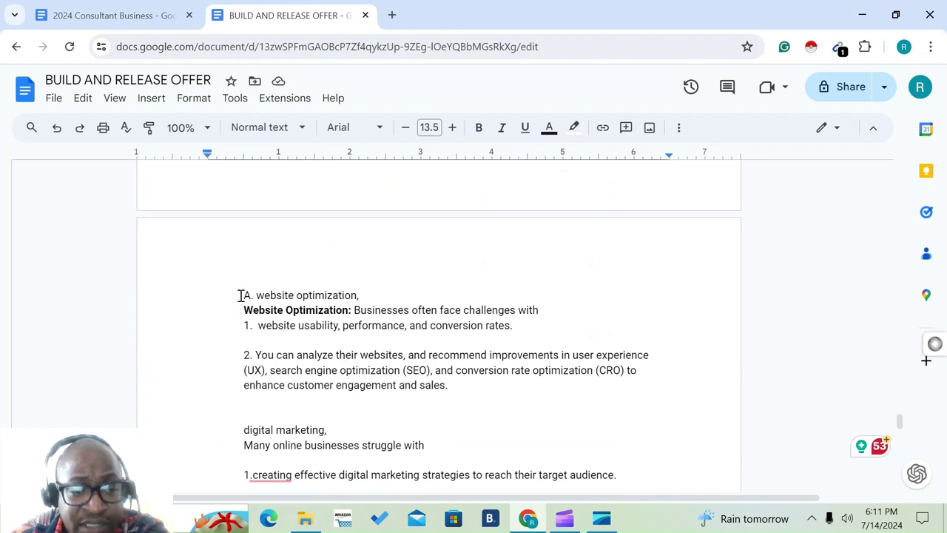
left_click_drag(241, 296, 366, 295)
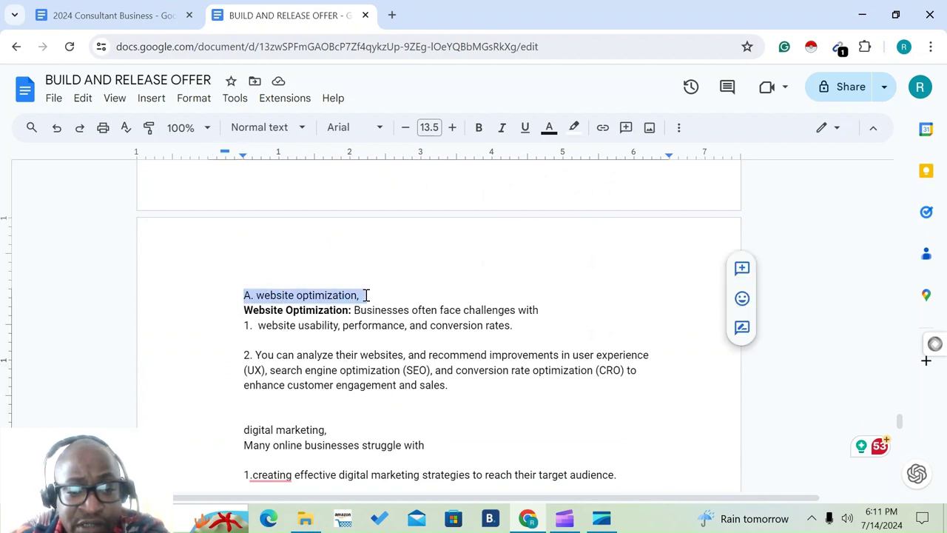
left_click_drag(243, 311, 514, 334)
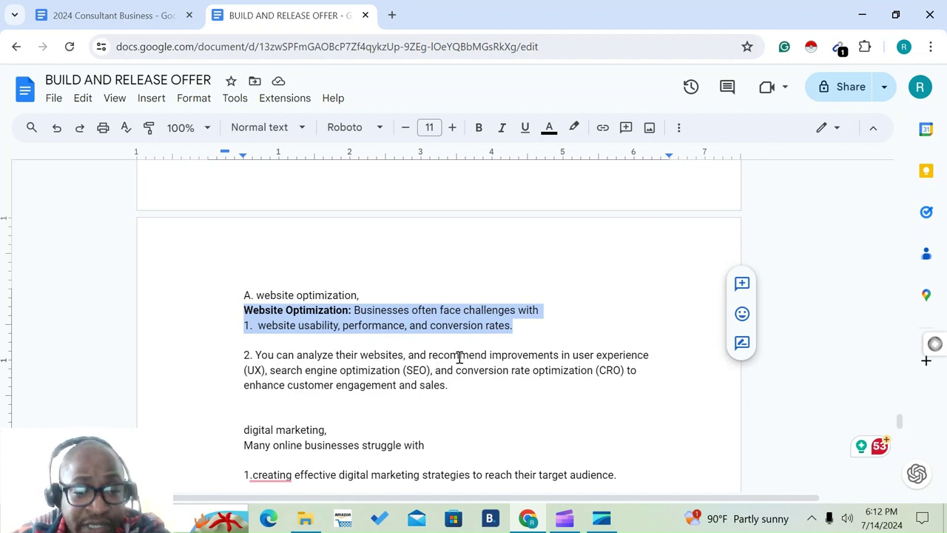
left_click(269, 335)
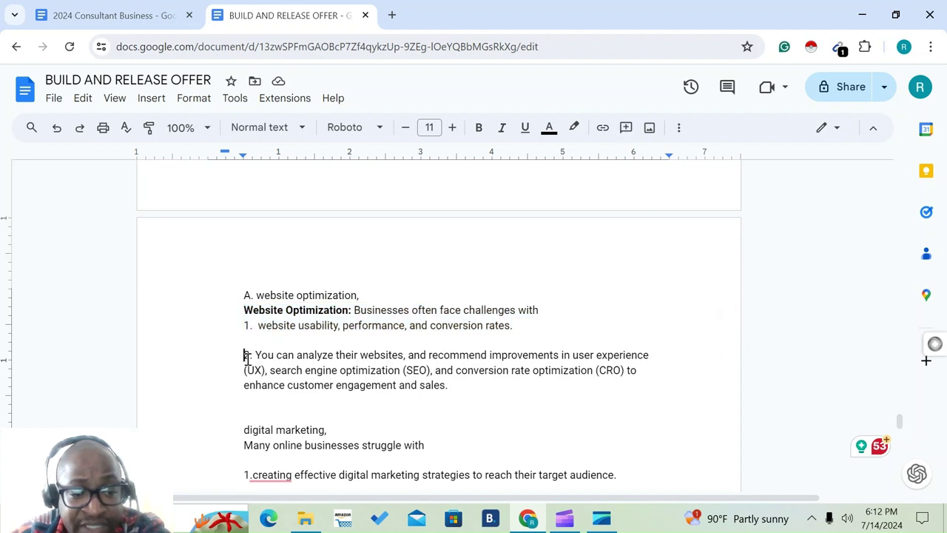
key("Down")
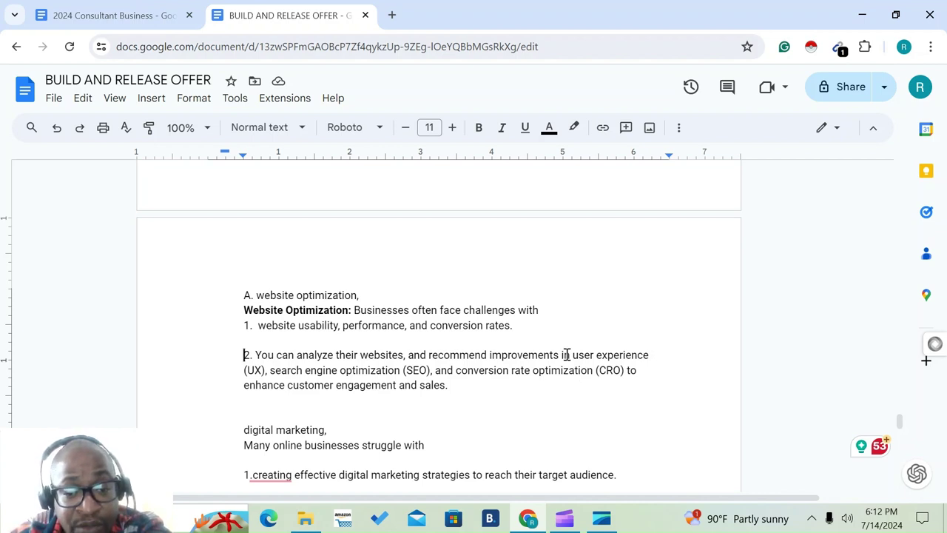
left_click_drag(565, 356, 569, 379)
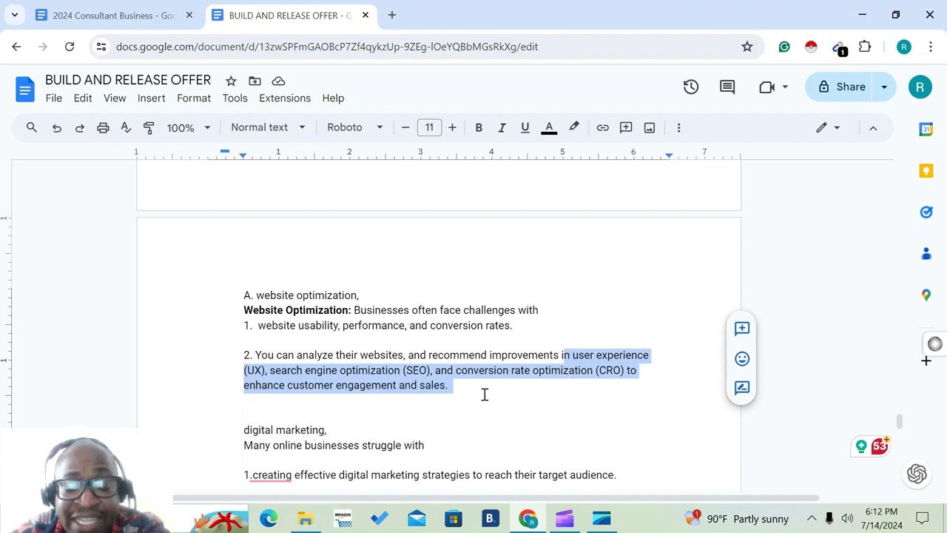
left_click(627, 373)
left_click_drag(626, 372, 621, 395)
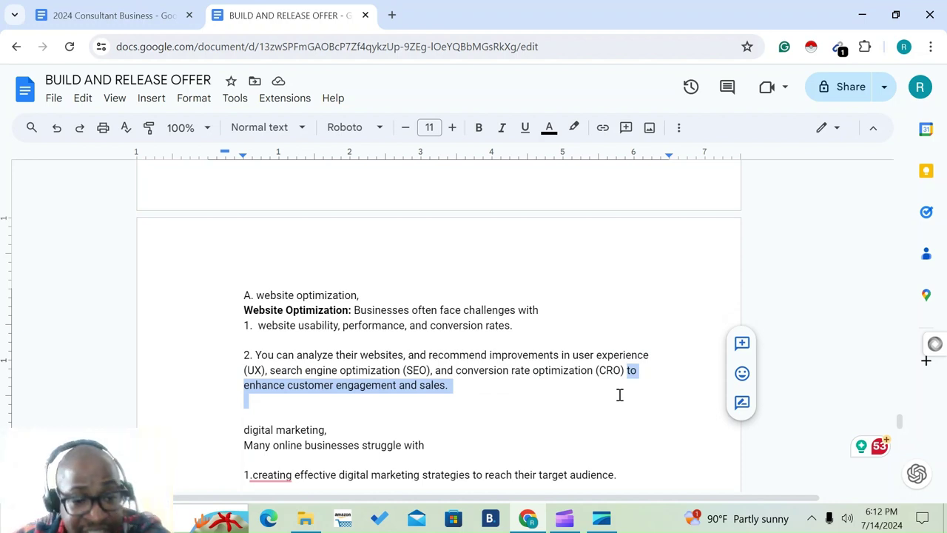
scroll(436, 417, "down", 1)
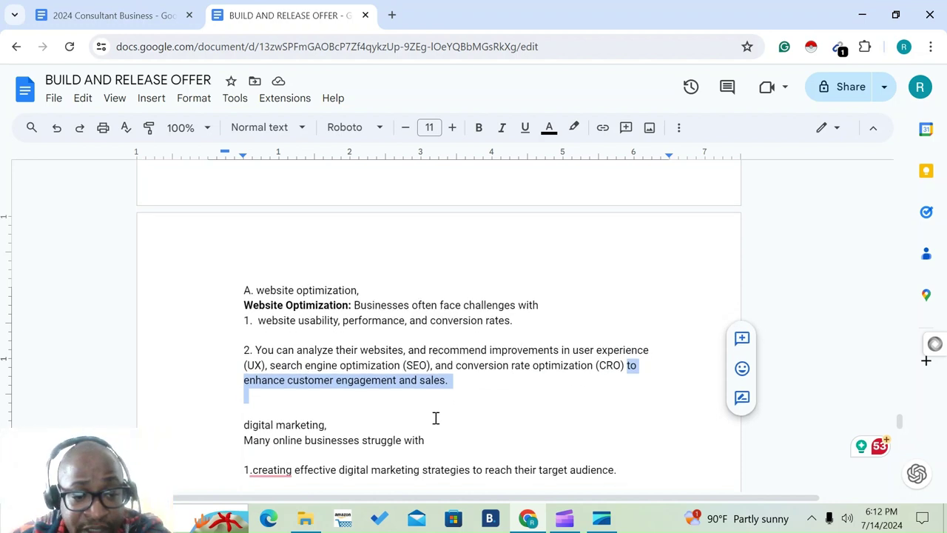
Label the digital marketing heading 'B.'
double_click(447, 360)
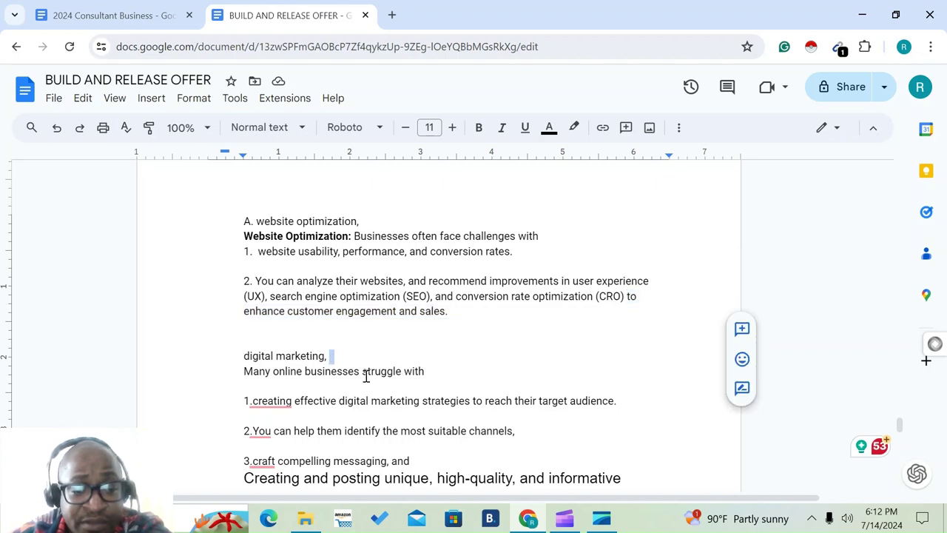
scroll(366, 376, "down", 1)
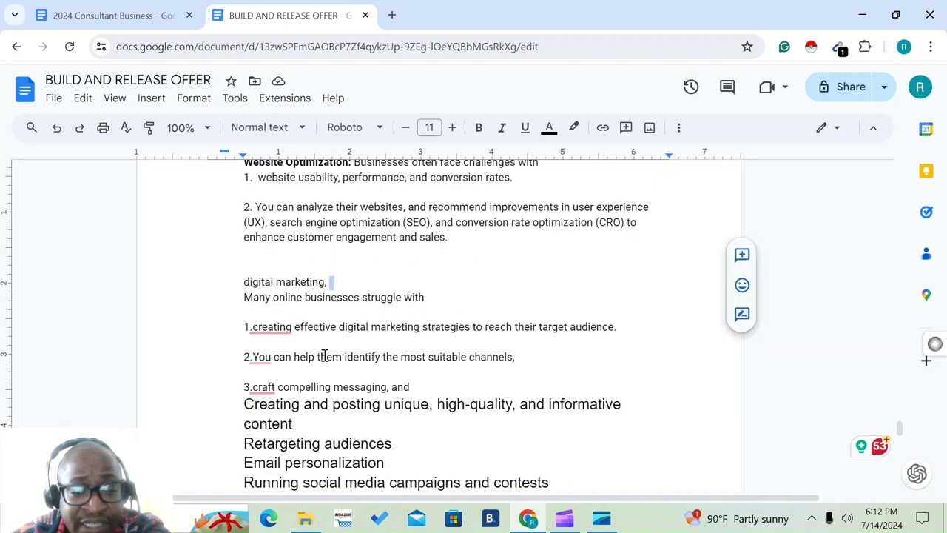
scroll(228, 328, "up", 1)
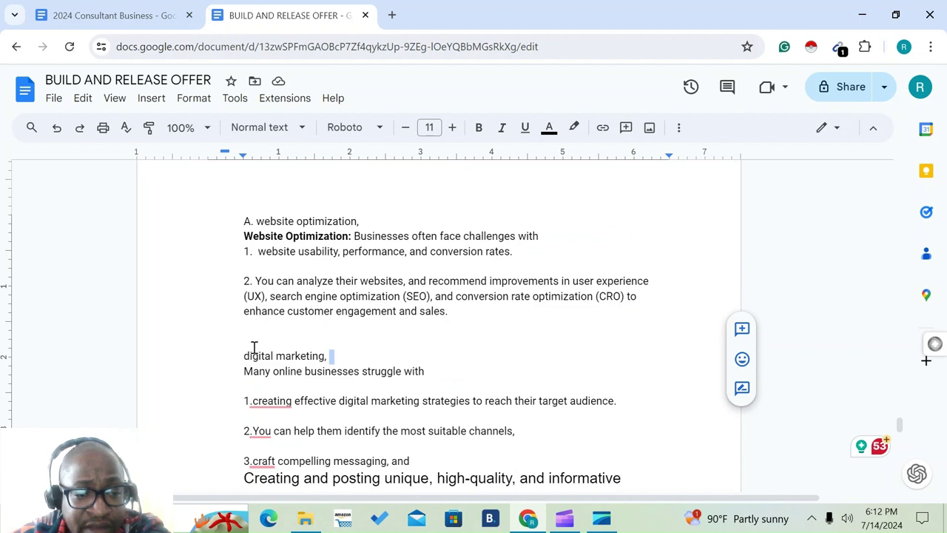
left_click(244, 356)
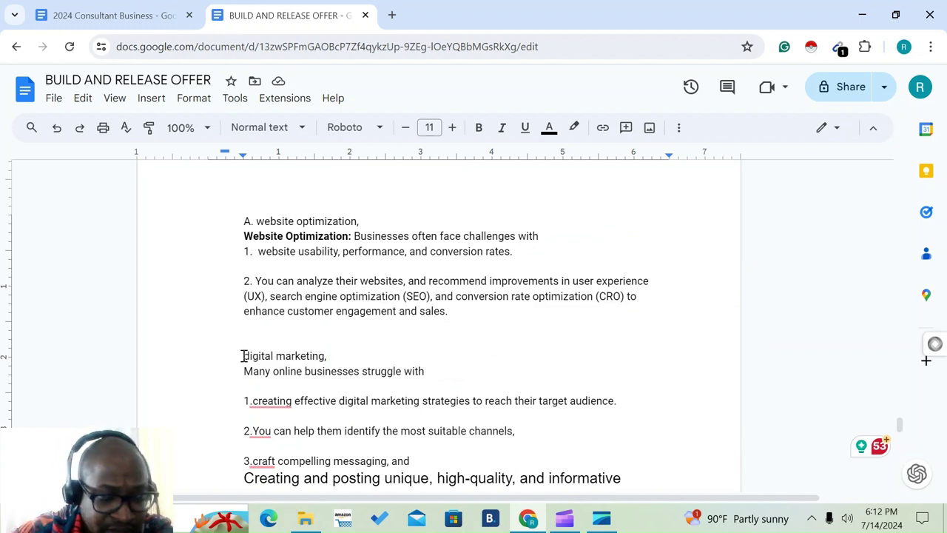
type("B")
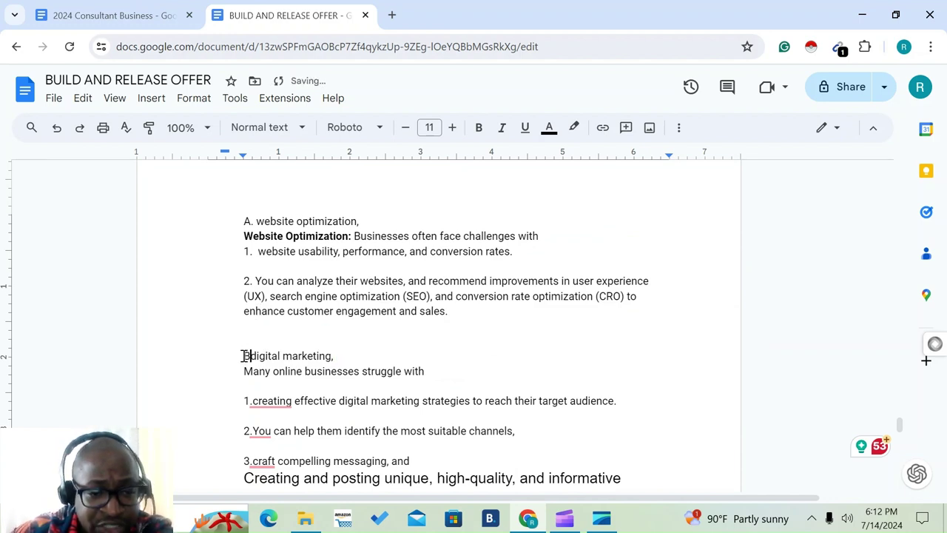
type(".")
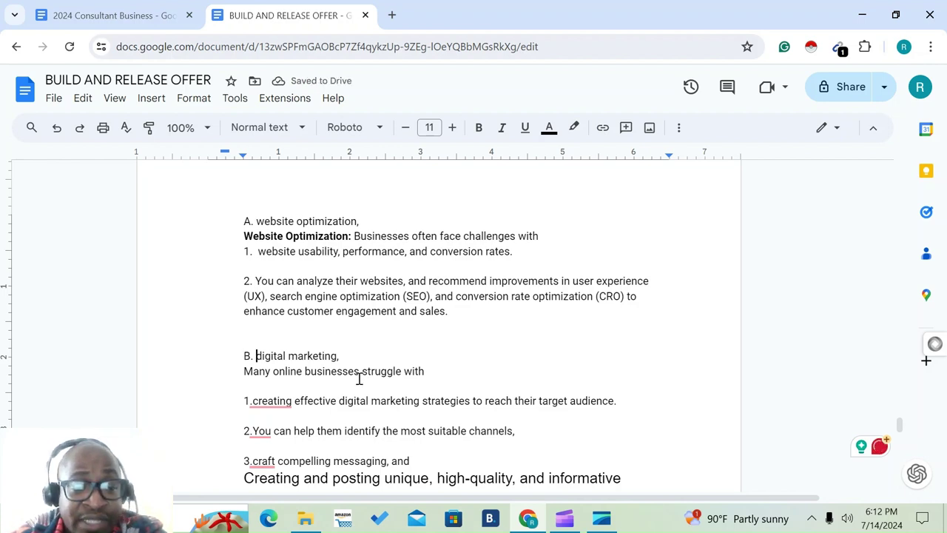
Append 'tiktok, instragram' after channels in item 2
scroll(584, 325, "down", 1)
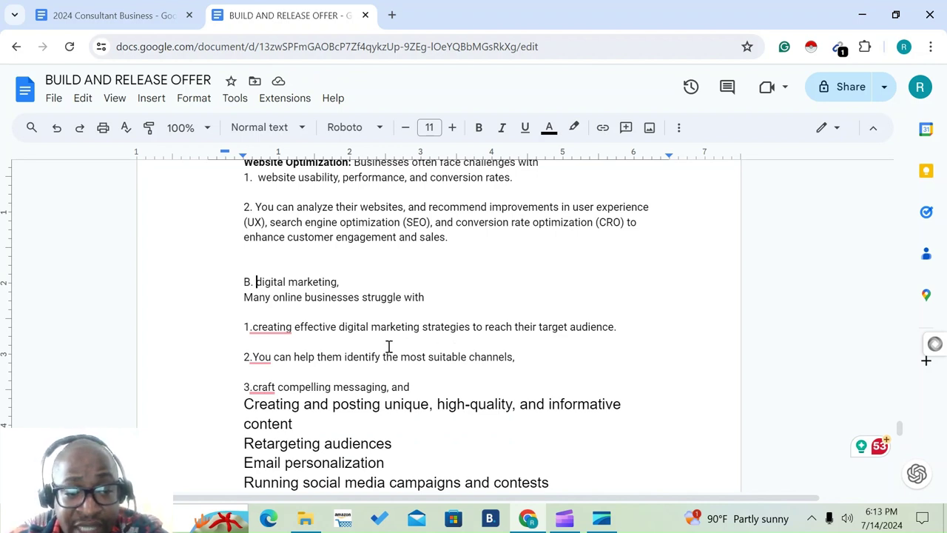
left_click(285, 332)
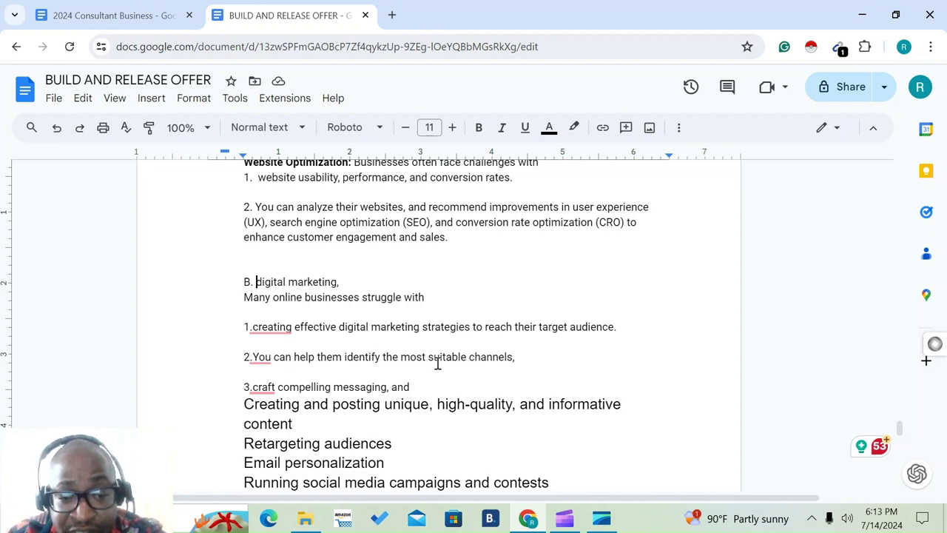
left_click(535, 359)
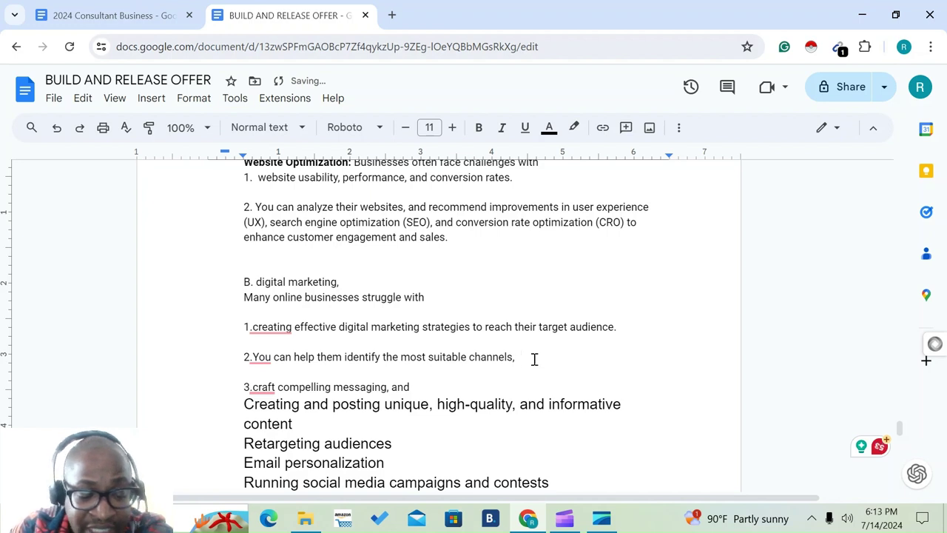
type("tion")
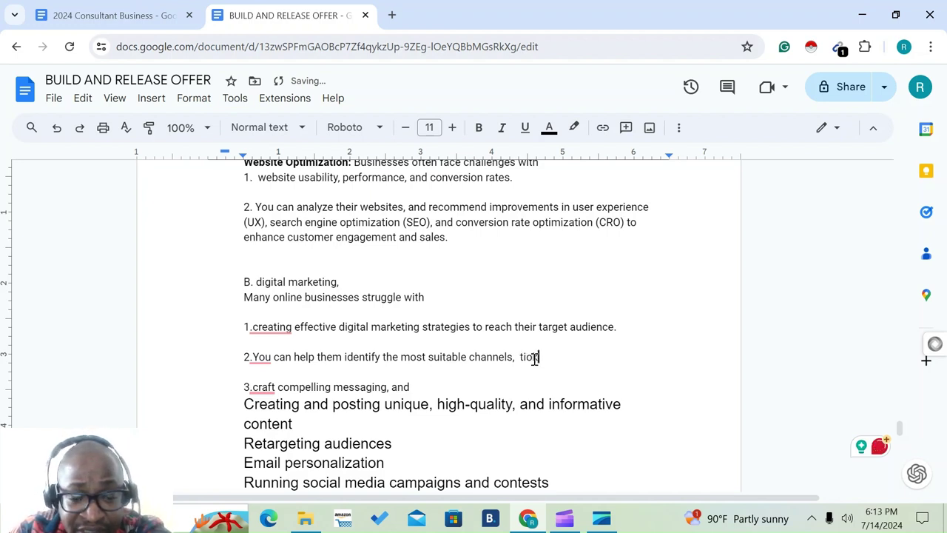
key("BackSpace")
key("BackSpace")
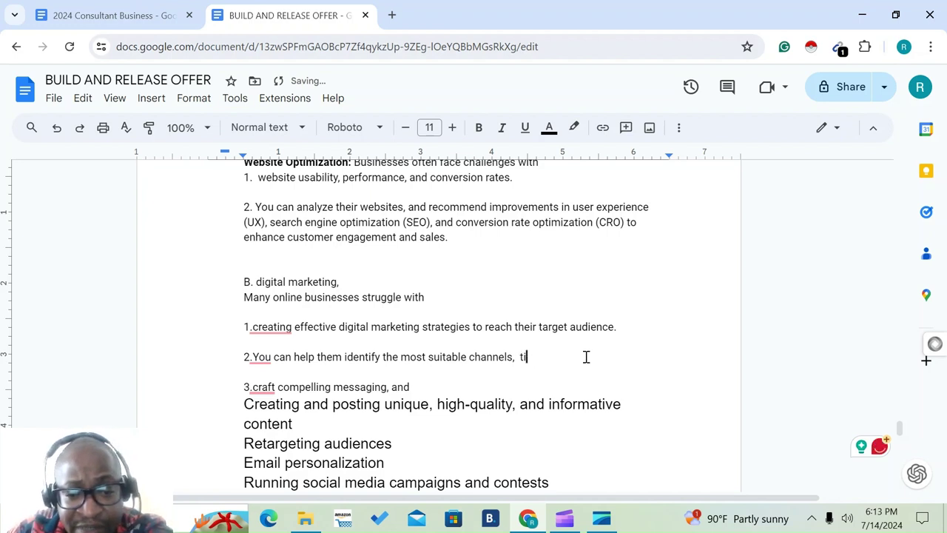
type("k")
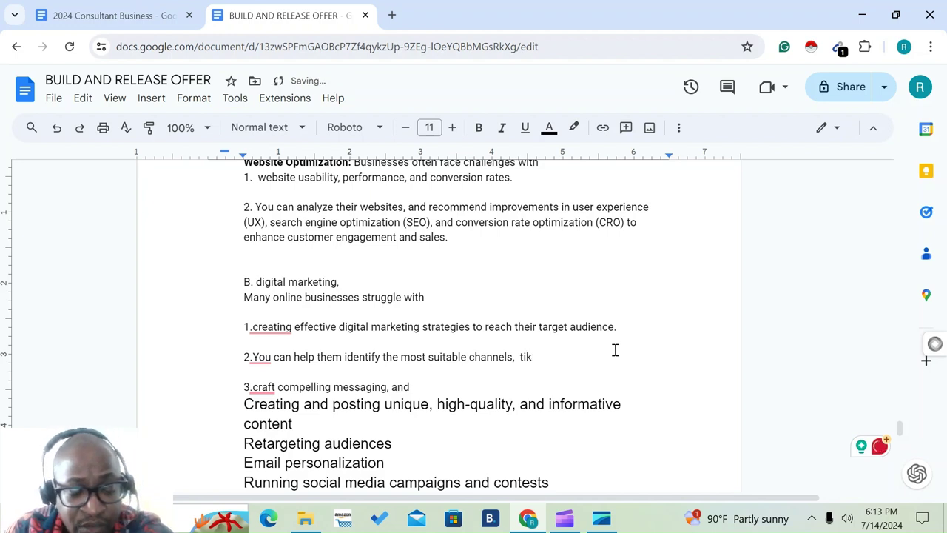
type("tok")
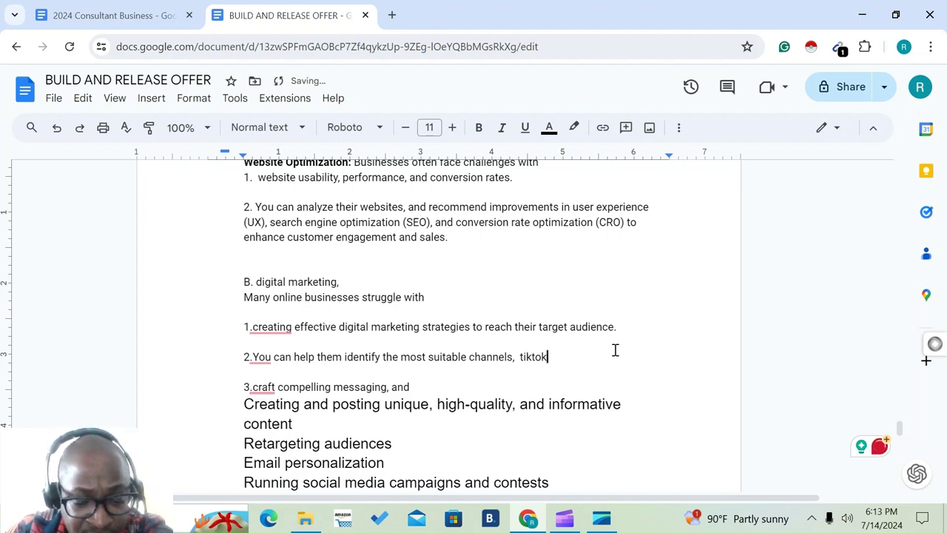
type(", inst")
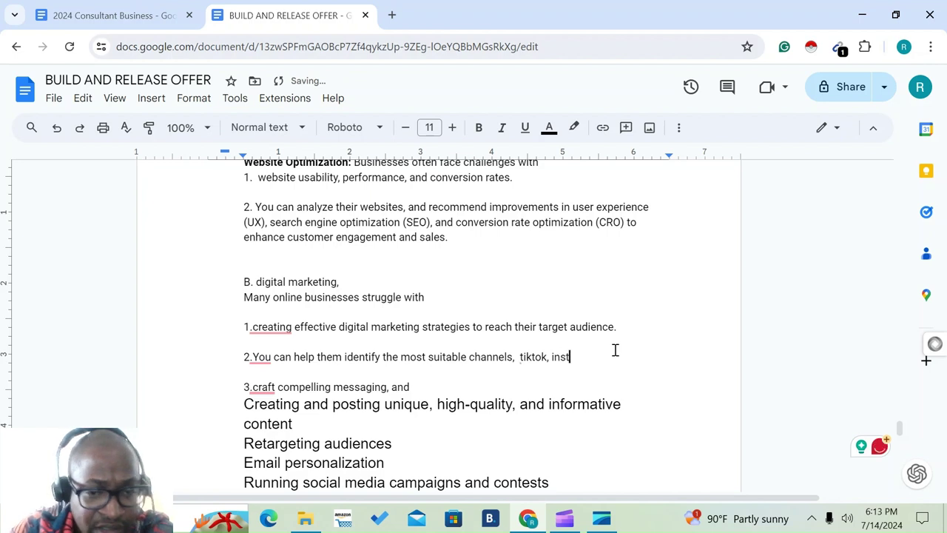
type("ra")
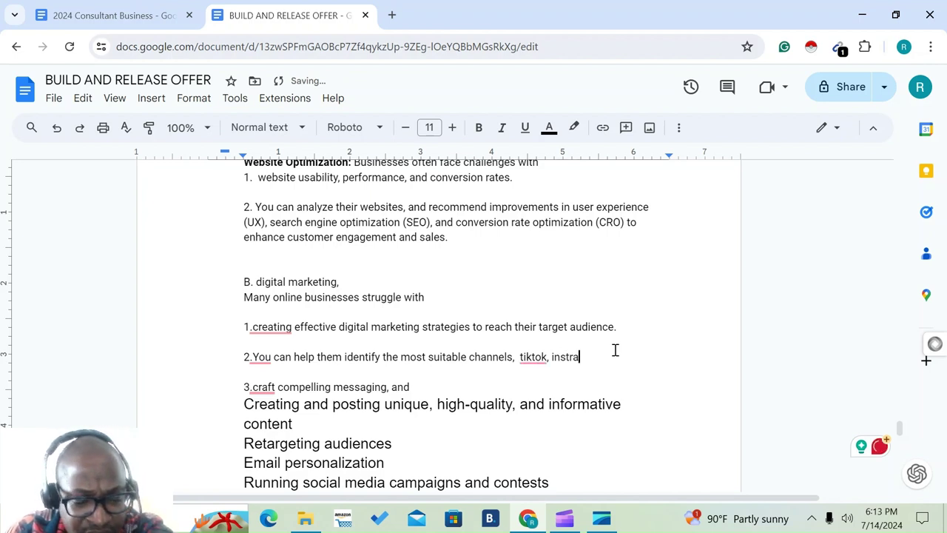
type("gram")
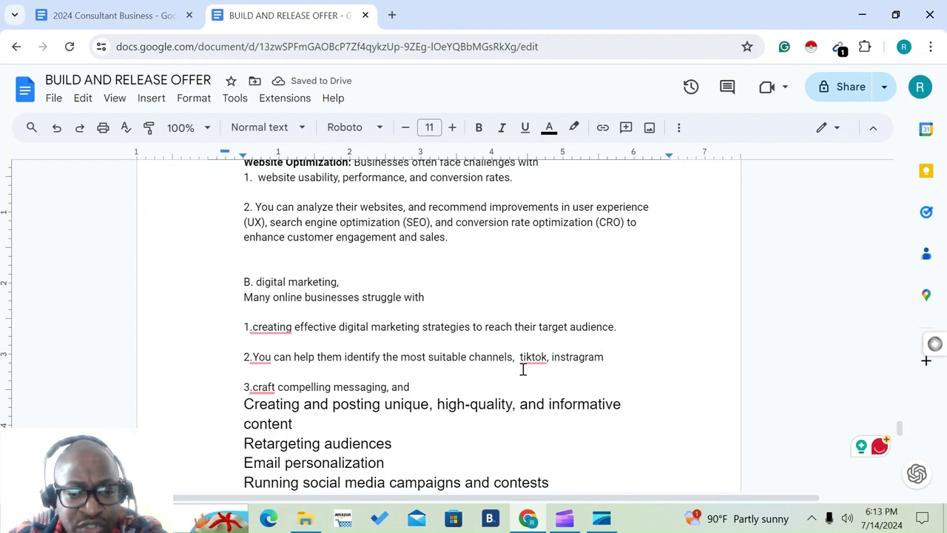
Add a line break after item 3 and append 'Ads vsl, sms, newletter' after 'and'
scroll(522, 369, "down", 1)
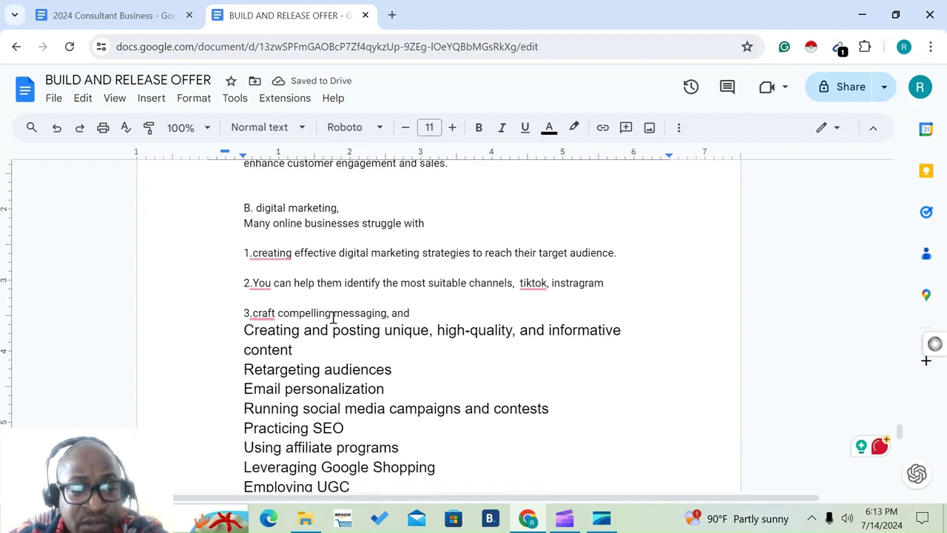
left_click(439, 311)
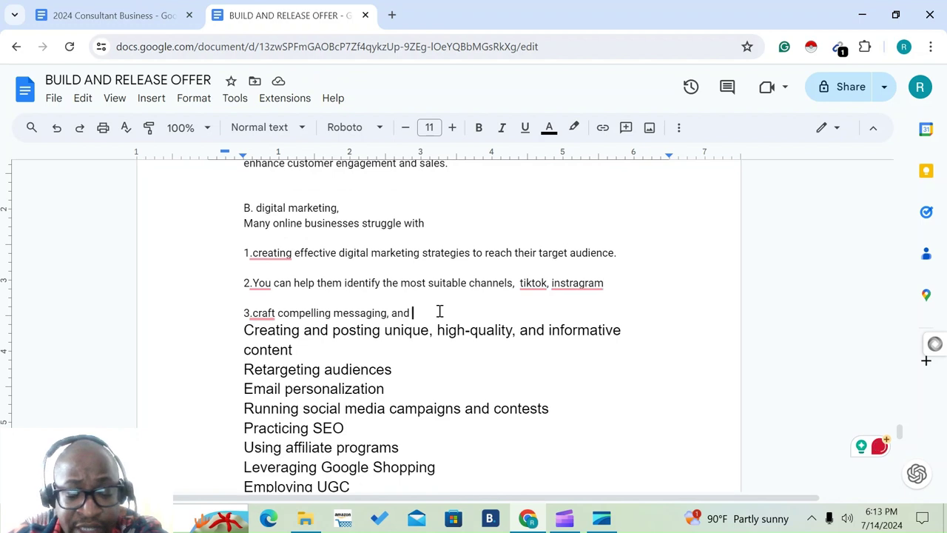
key("Return")
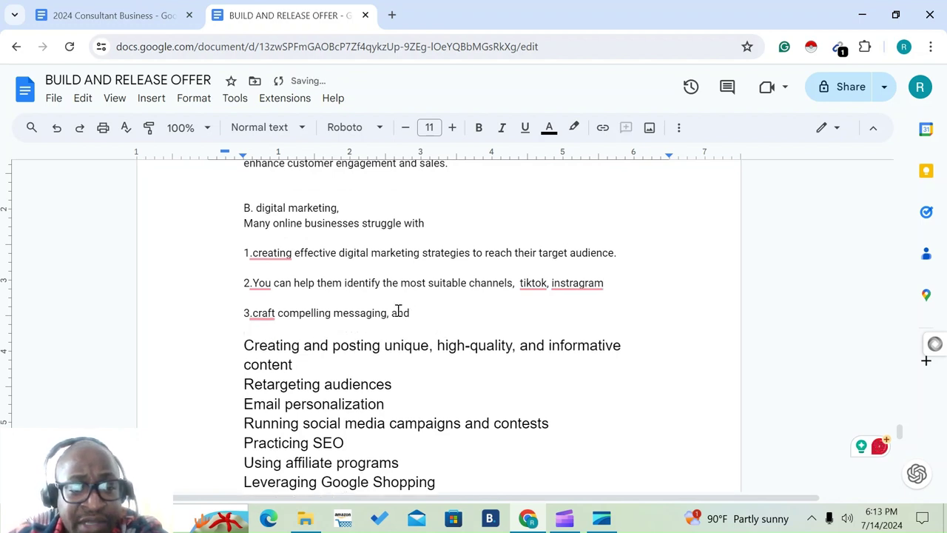
scroll(325, 308, "down", 1)
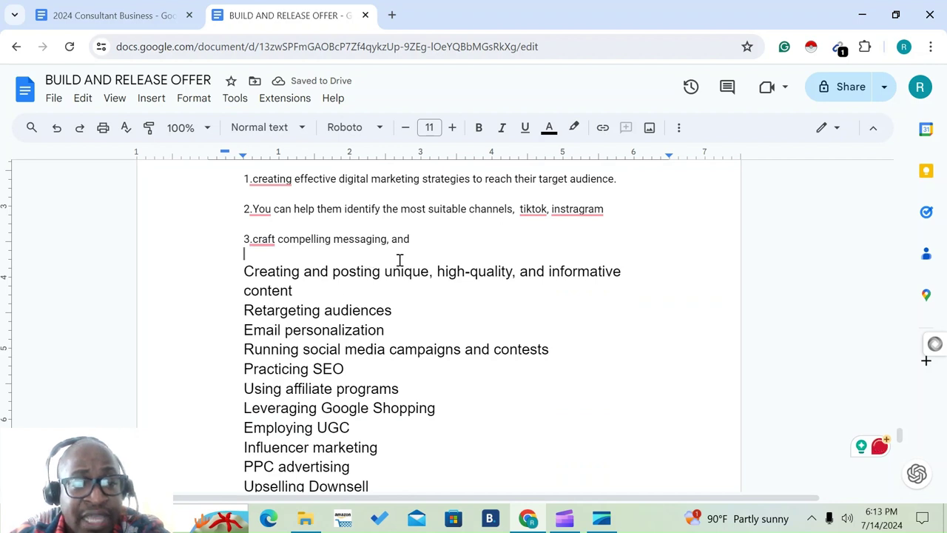
left_click(424, 240)
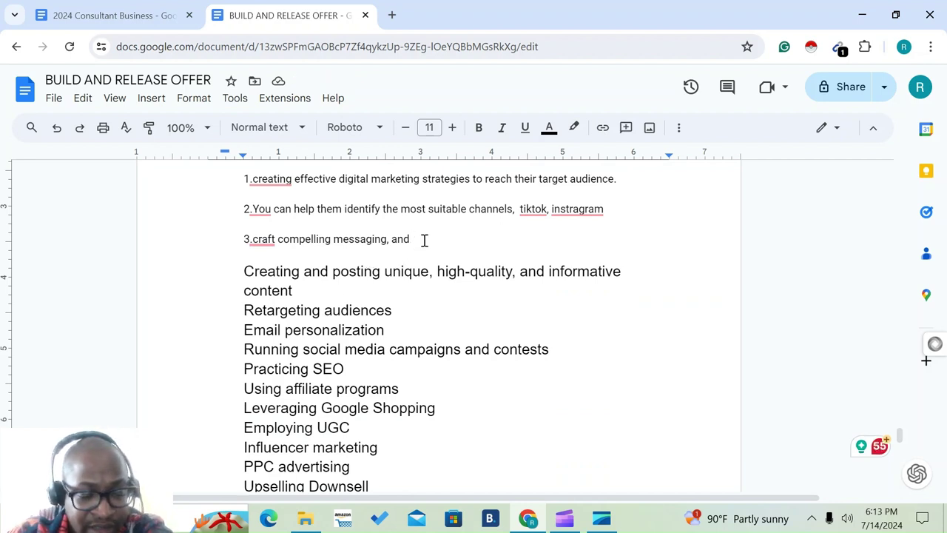
type("Ads")
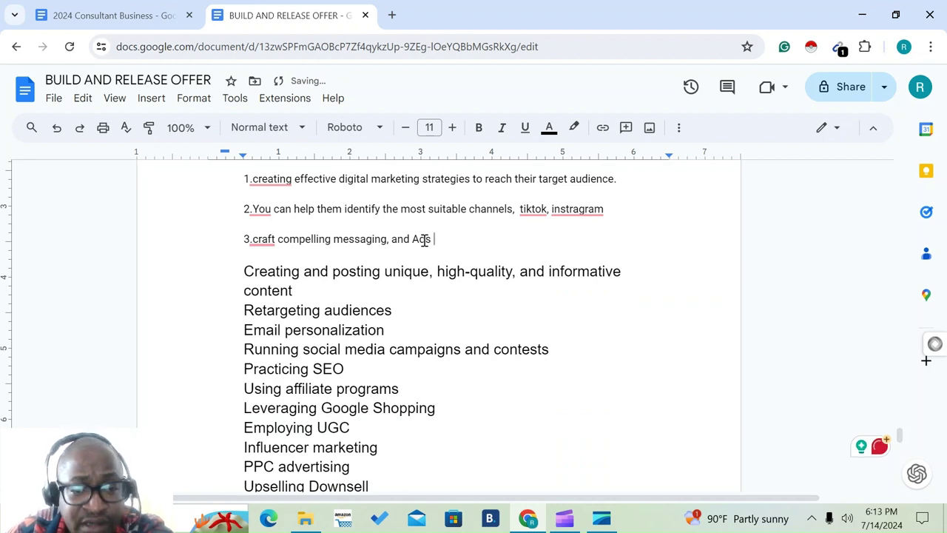
type(" vsl")
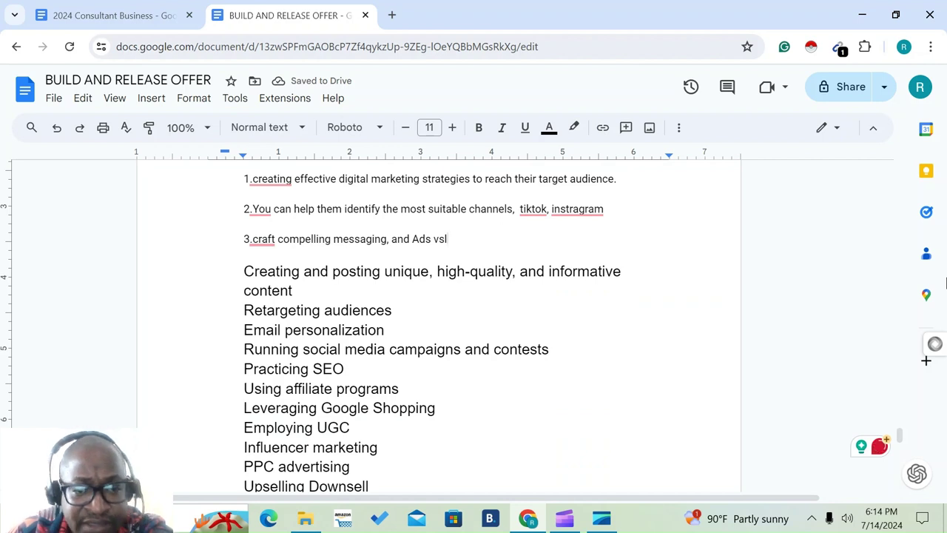
type(", sms, ")
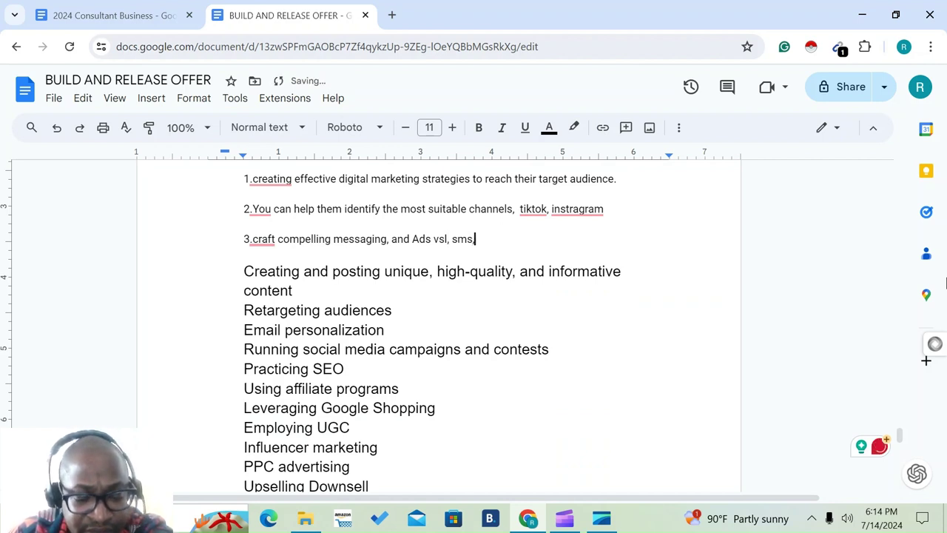
type("new")
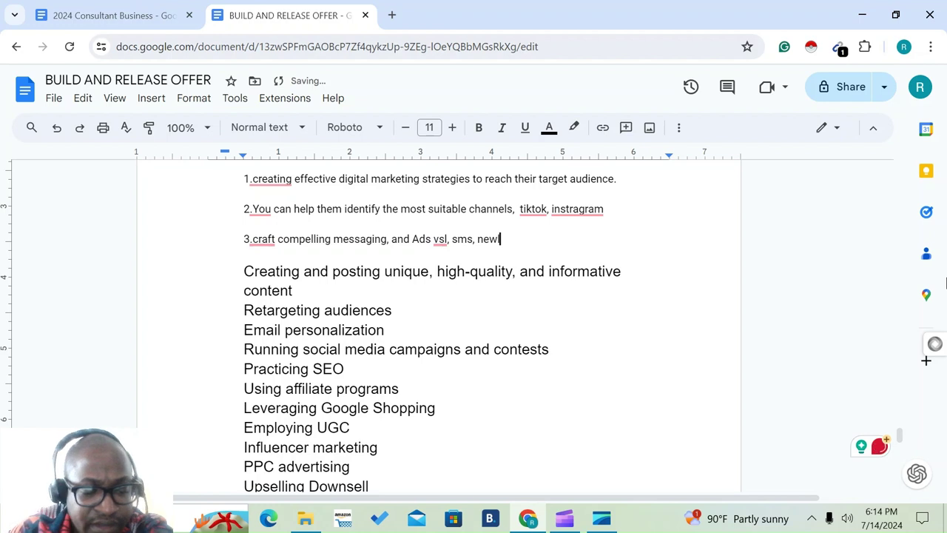
type("letter")
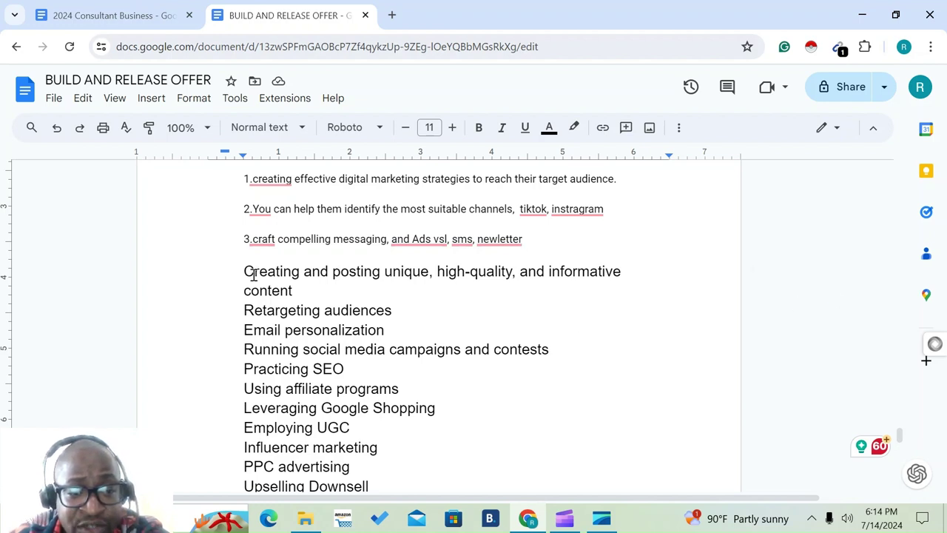
left_click_drag(244, 271, 396, 280)
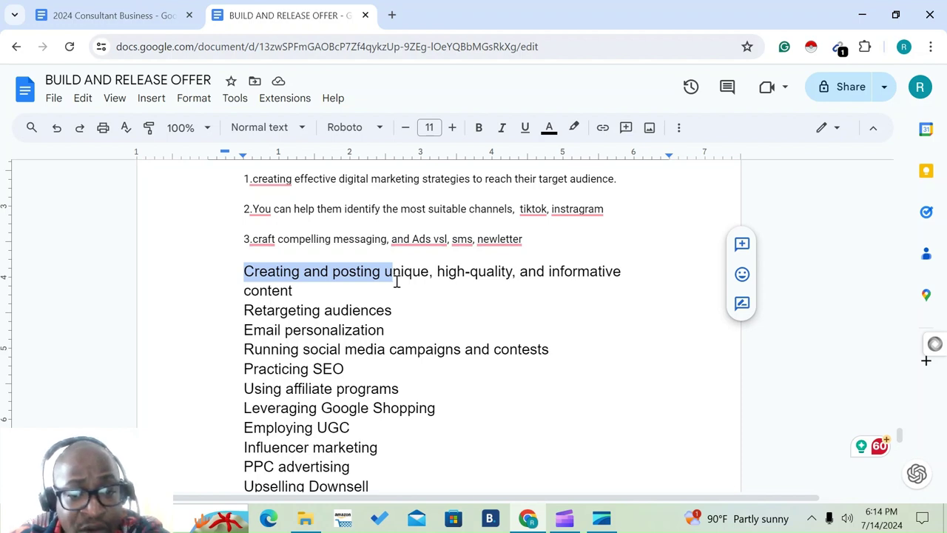
left_click_drag(396, 280, 393, 290)
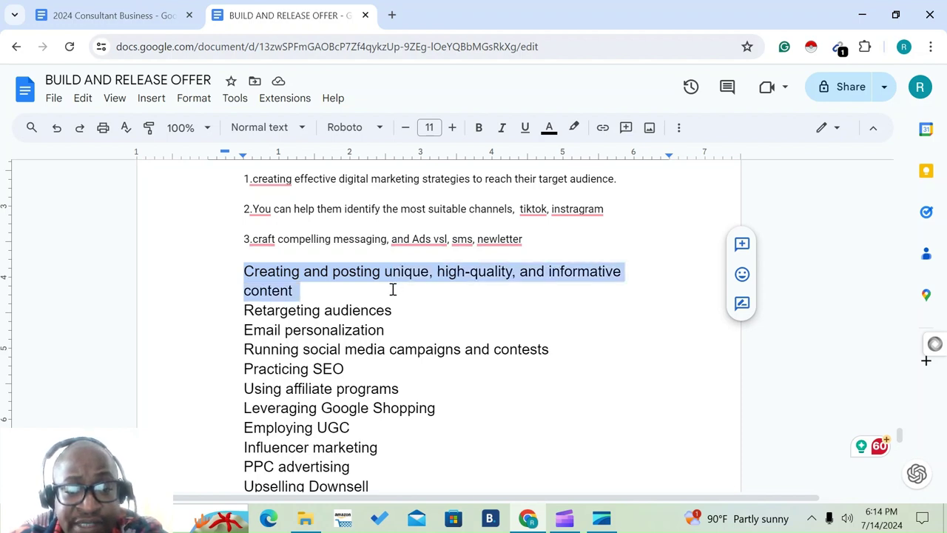
scroll(393, 290, "down", 1)
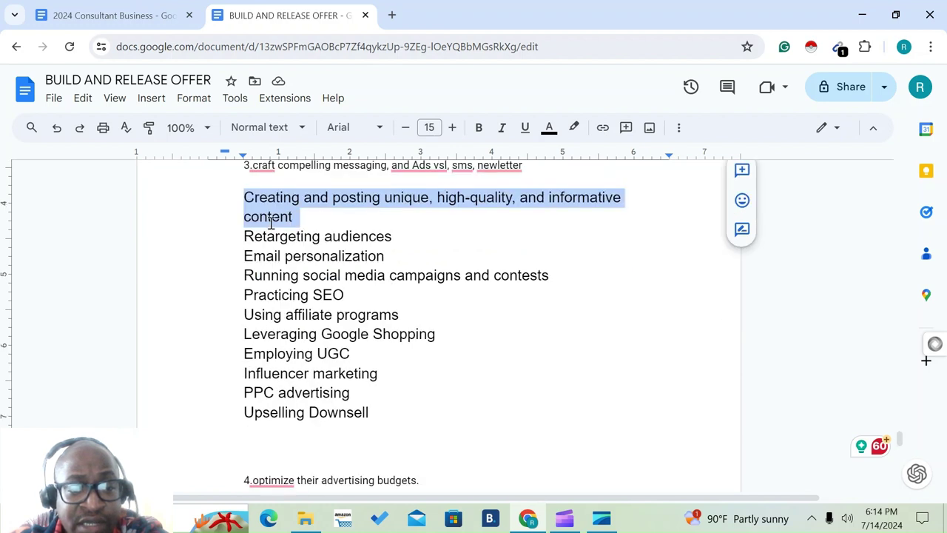
left_click(245, 236)
left_click_drag(245, 236, 394, 245)
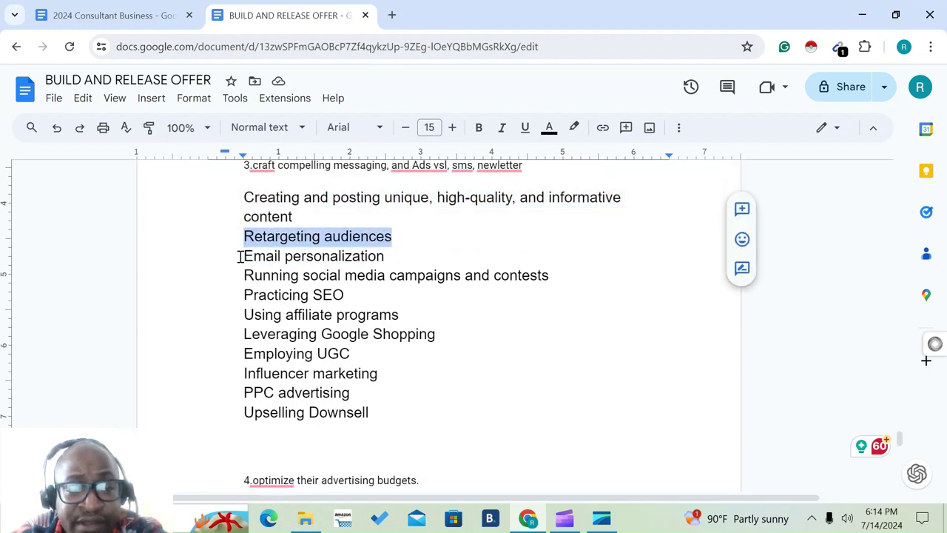
left_click_drag(244, 256, 403, 256)
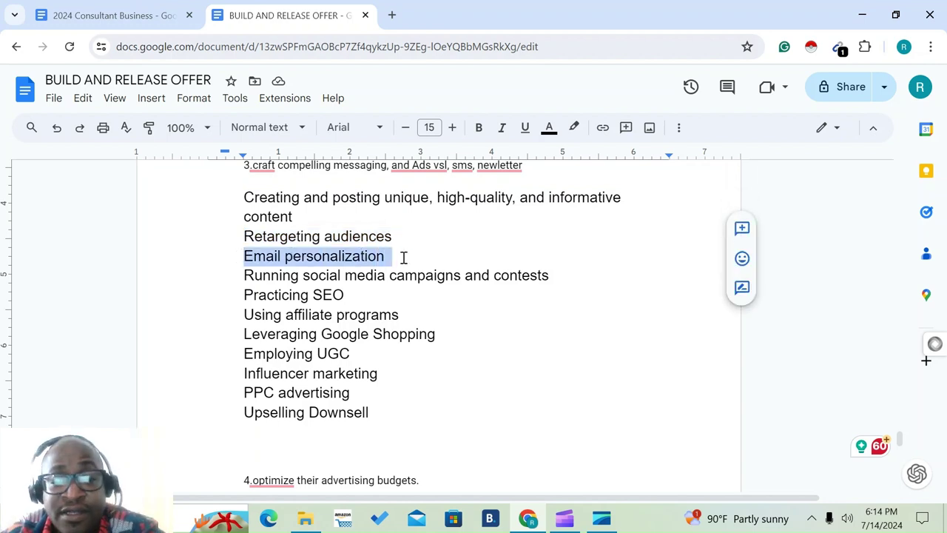
left_click(245, 276)
left_click_drag(302, 281, 565, 275)
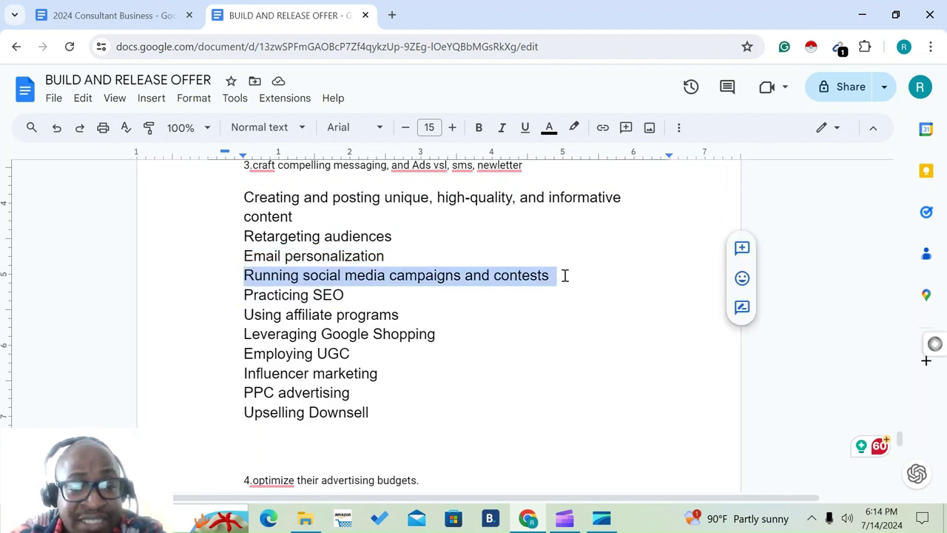
key("Right")
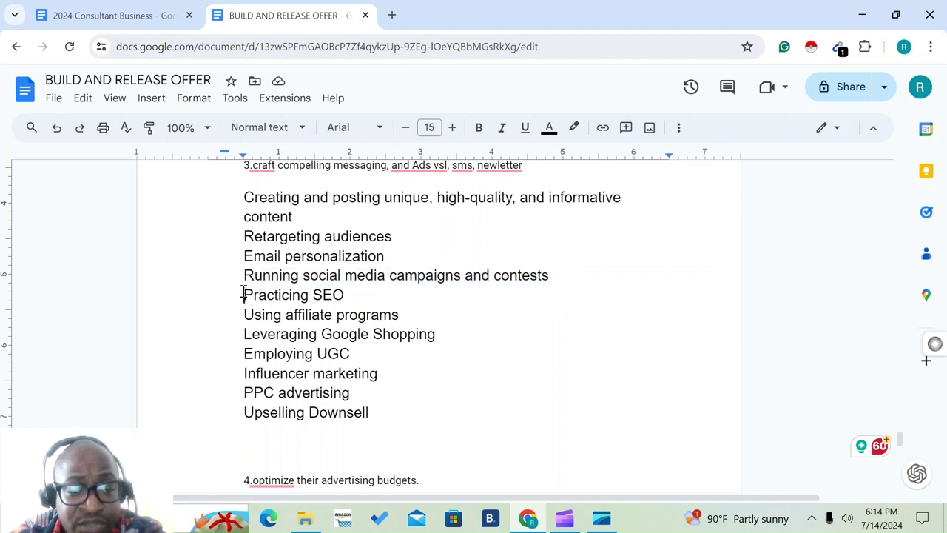
left_click_drag(245, 294, 421, 314)
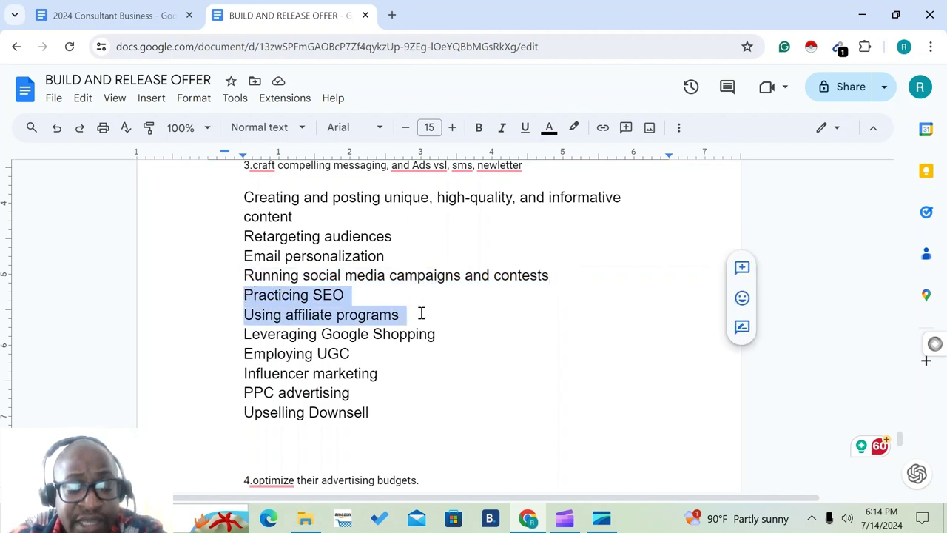
left_click(244, 315)
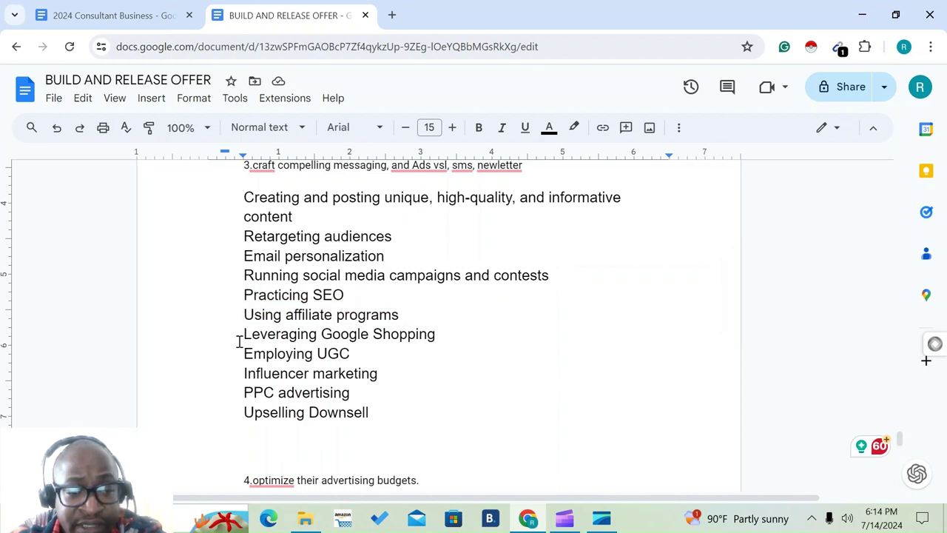
left_click_drag(244, 354, 374, 357)
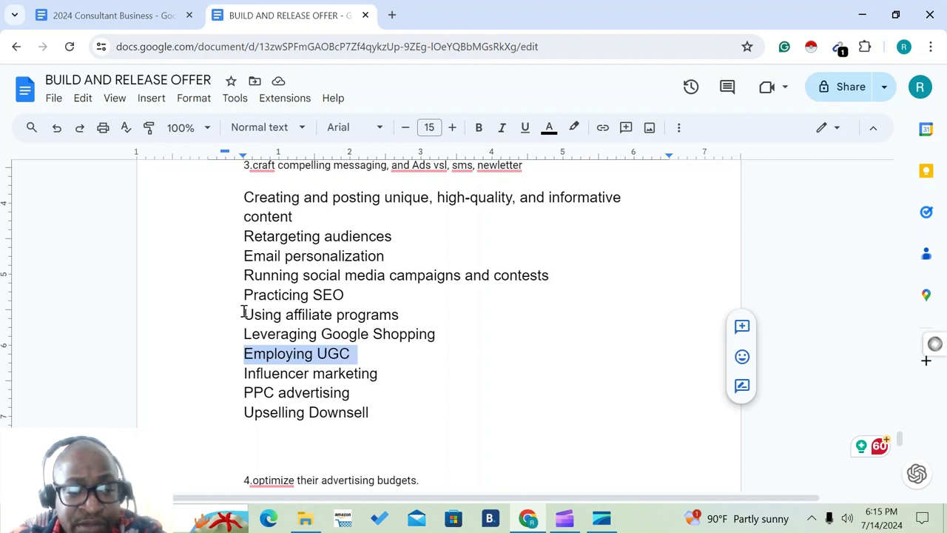
left_click_drag(244, 314, 395, 312)
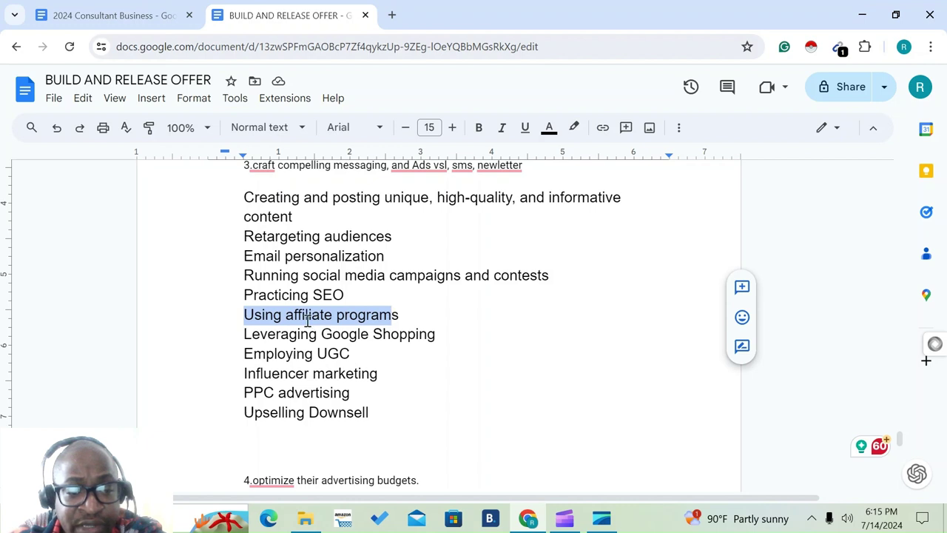
left_click_drag(245, 337, 447, 340)
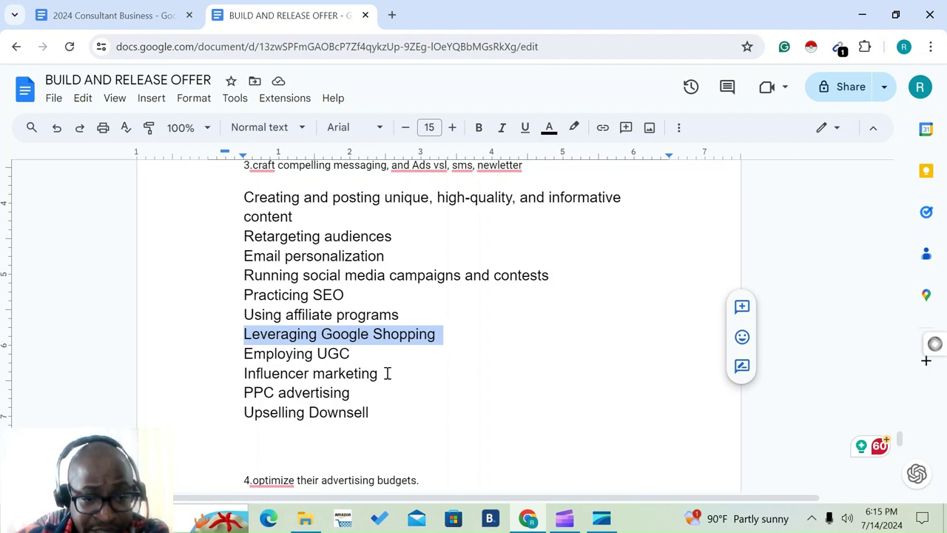
left_click(245, 372)
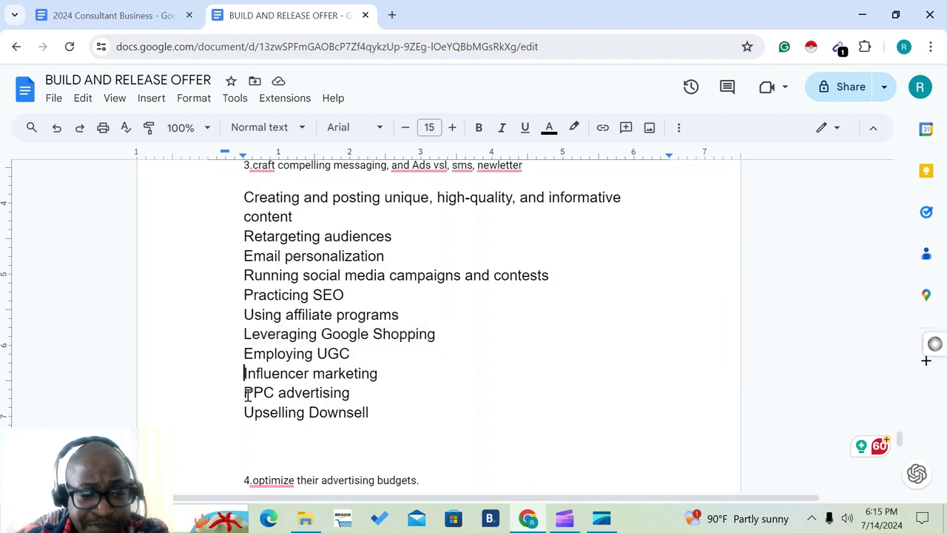
left_click_drag(246, 393, 375, 402)
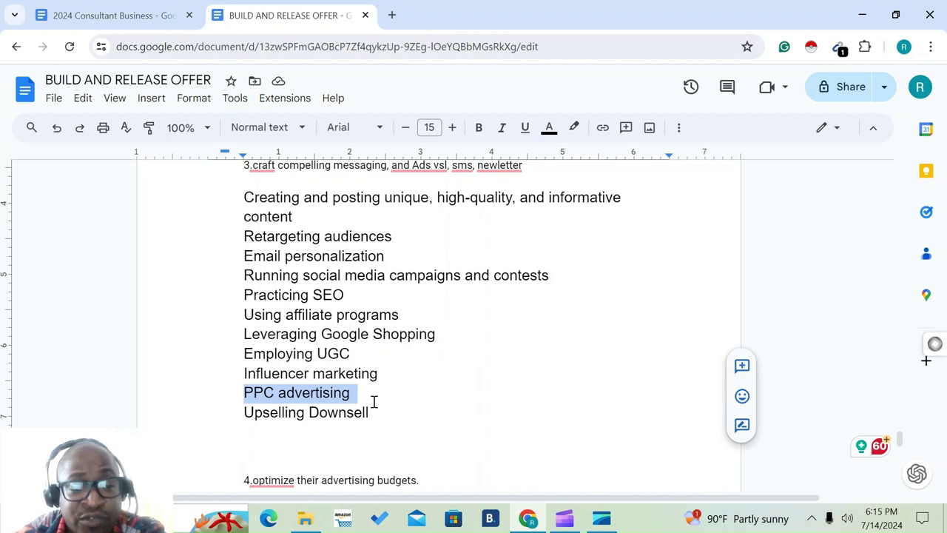
scroll(374, 402, "down", 1)
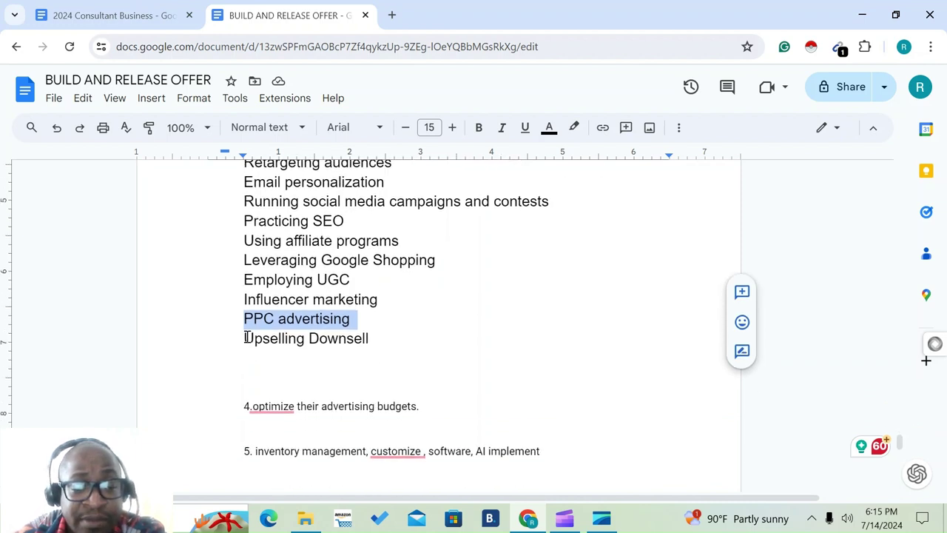
left_click_drag(243, 342, 372, 342)
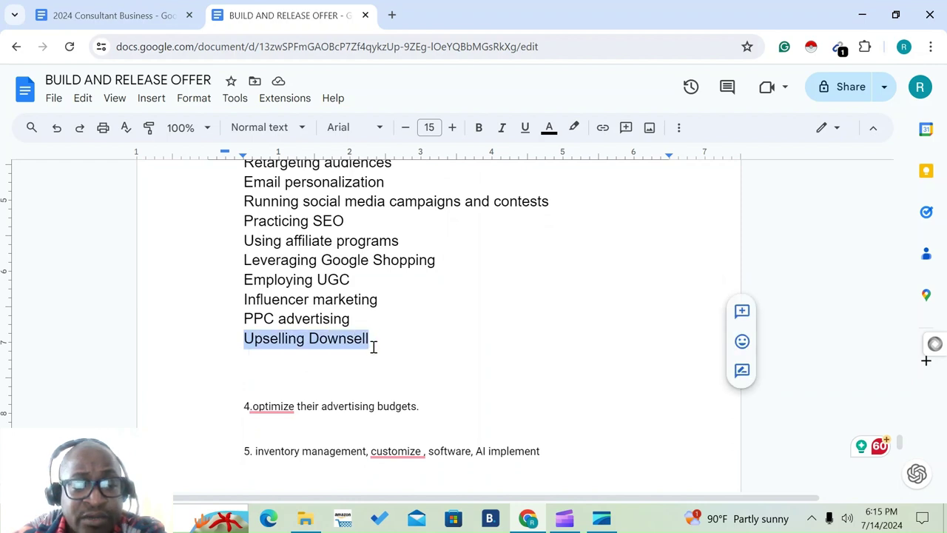
Insert a slash between Upselling and Downsell to read 'Upselling/ Downsell'
left_click(307, 344)
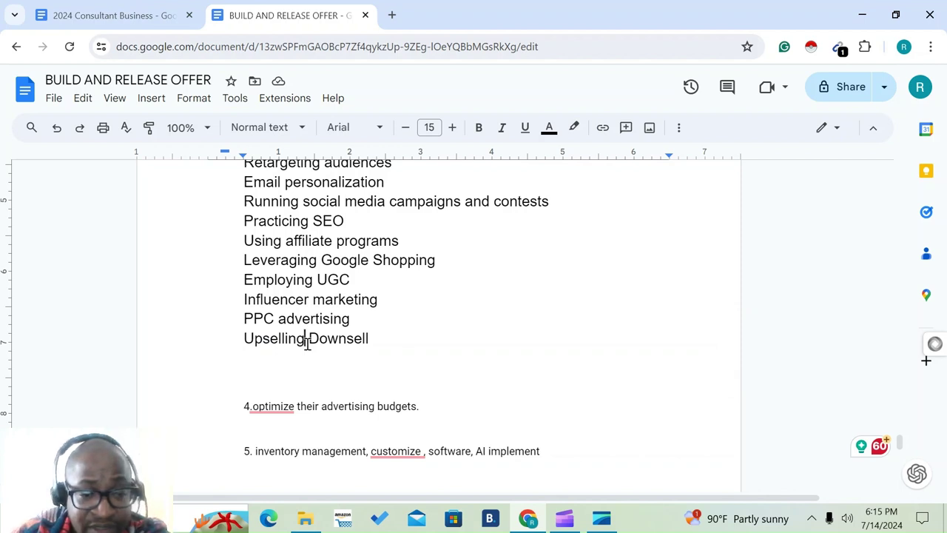
type("/")
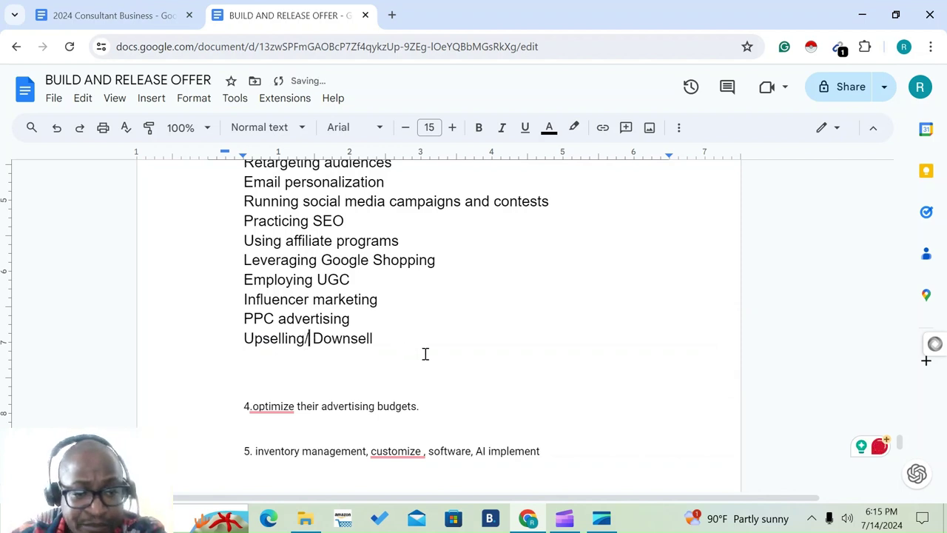
scroll(425, 353, "down", 2)
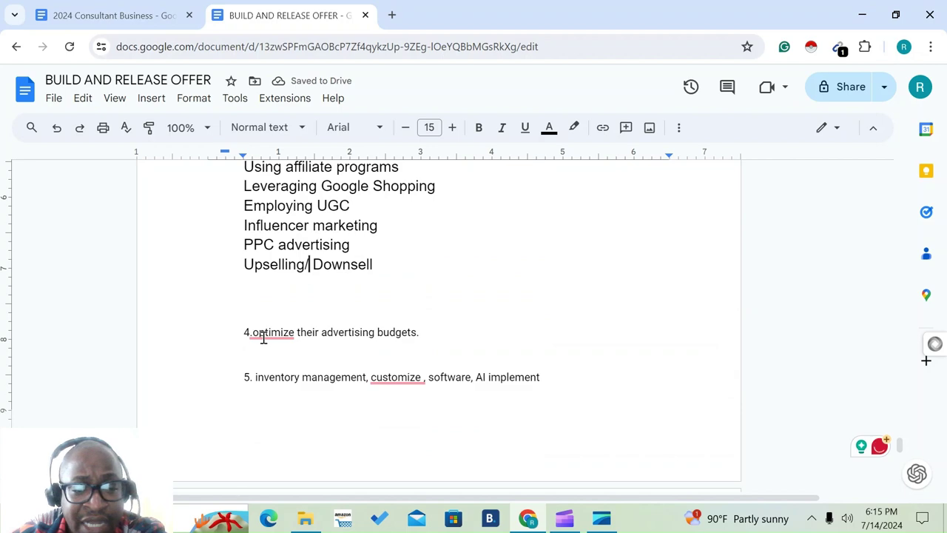
left_click(440, 337)
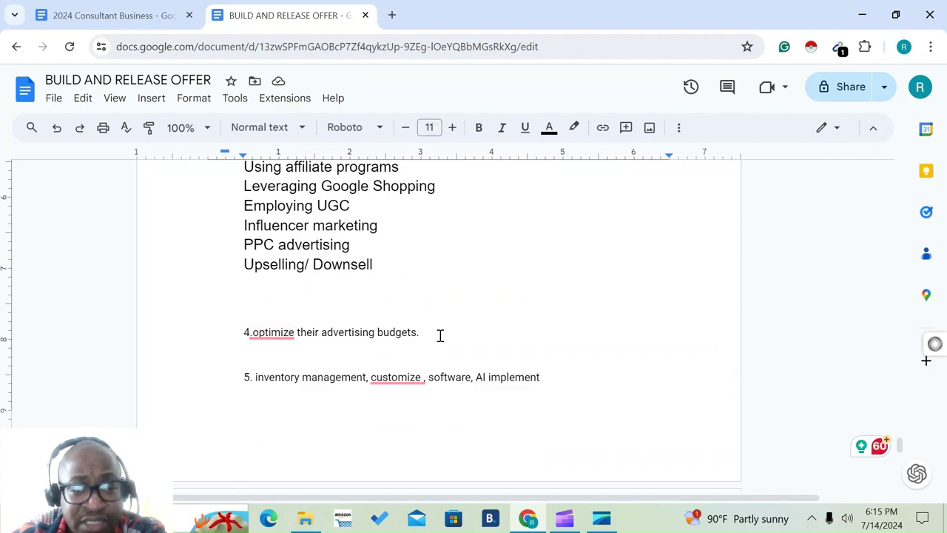
scroll(400, 271, "up", 4)
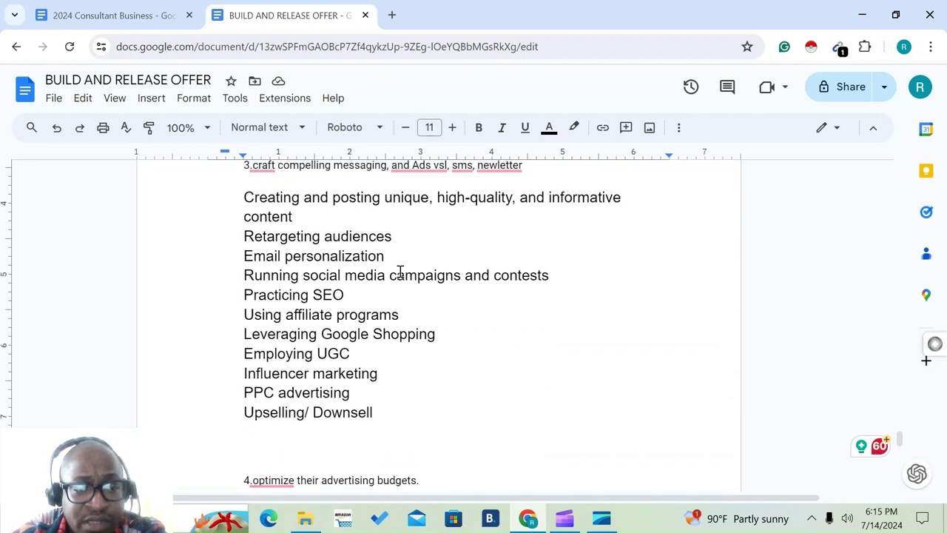
scroll(355, 245, "up", 2)
scroll(331, 256, "down", 1)
scroll(425, 289, "down", 1)
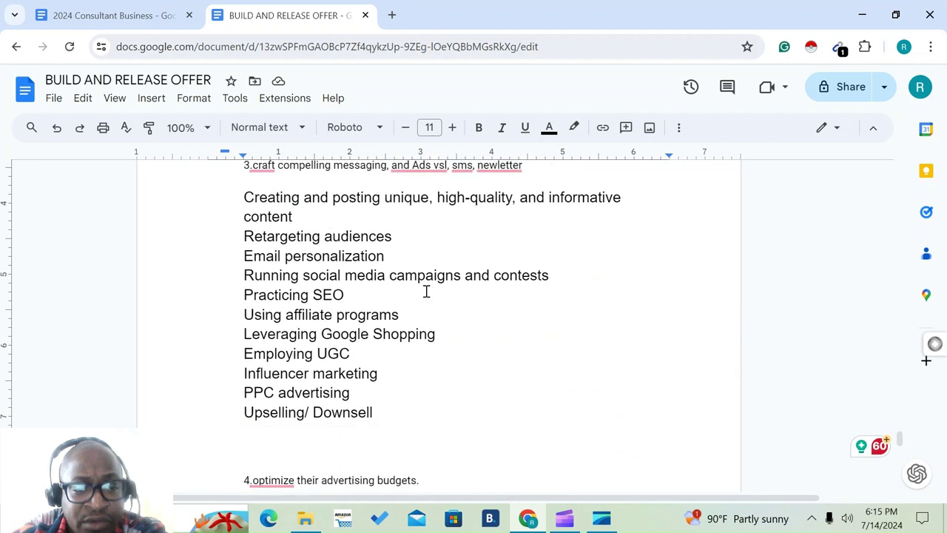
scroll(429, 294, "down", 2)
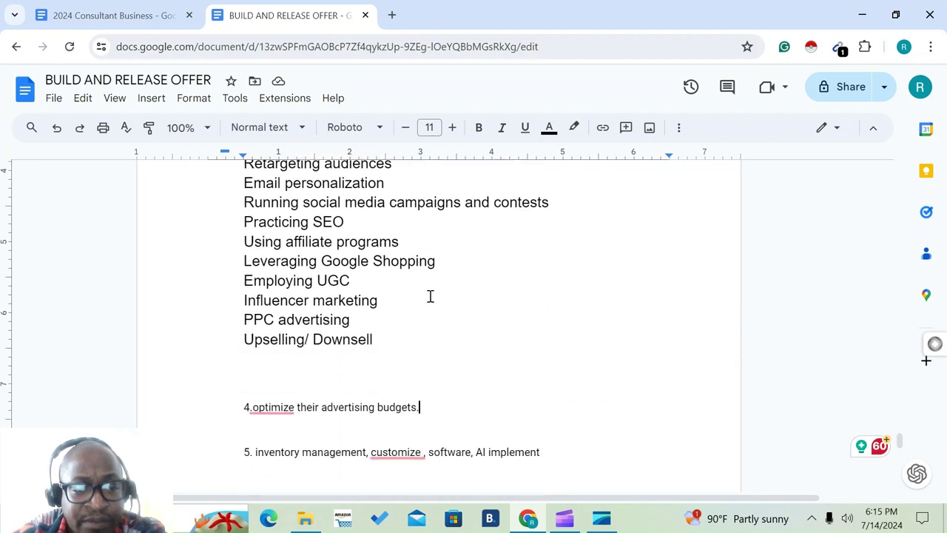
Add 15% after PPC advertising and 15 after Influencer marketing
left_click(377, 327)
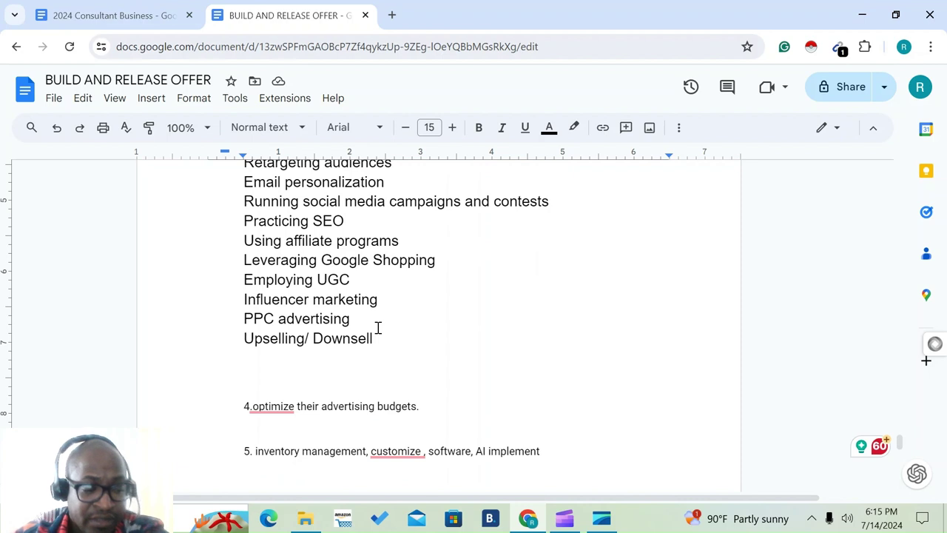
type("17")
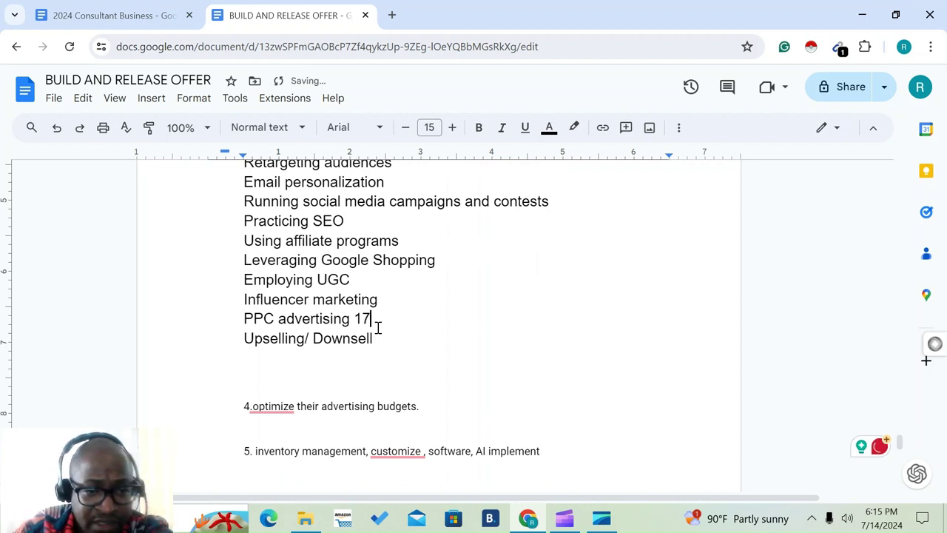
key("BackSpace")
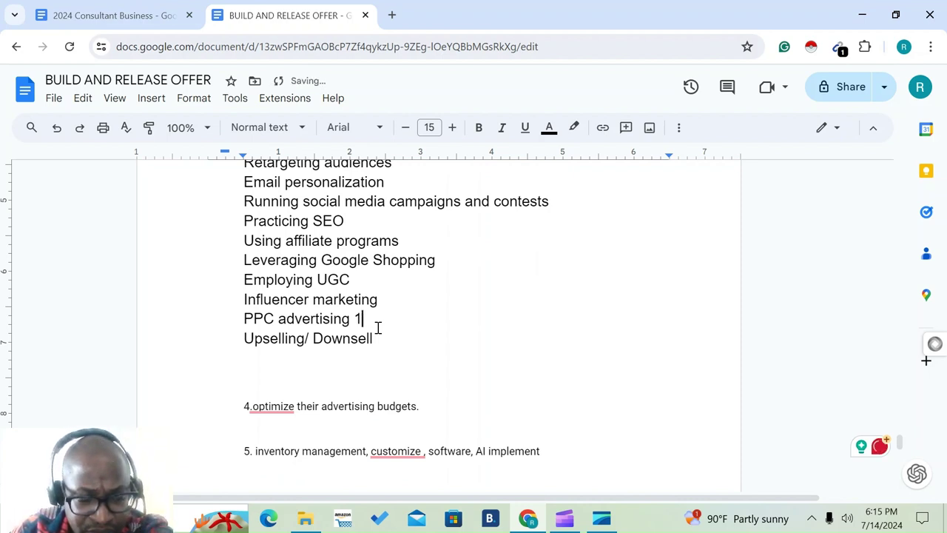
type("5%")
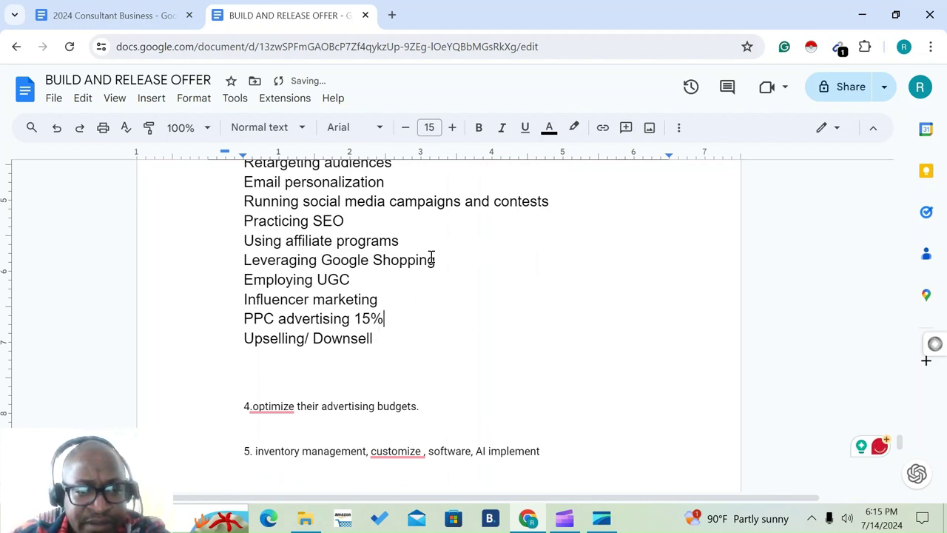
left_click(392, 302)
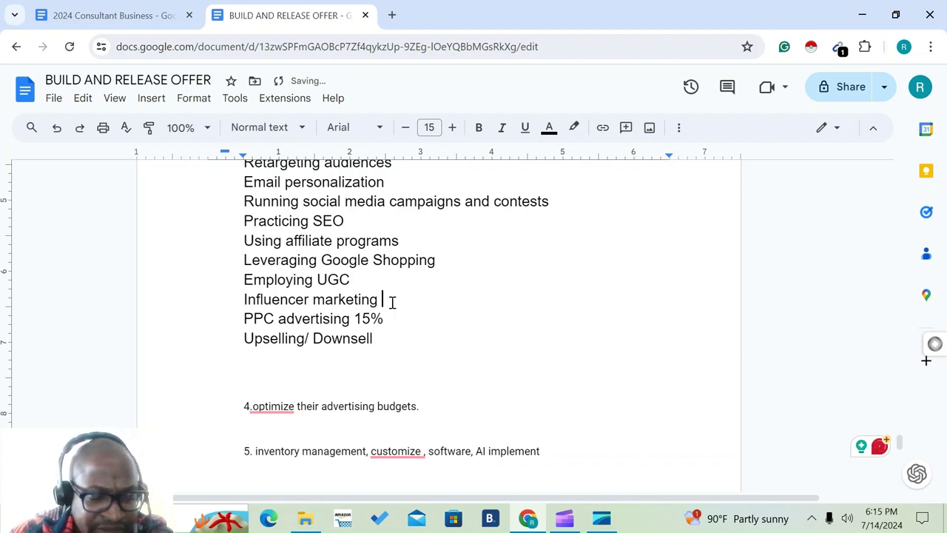
type("15")
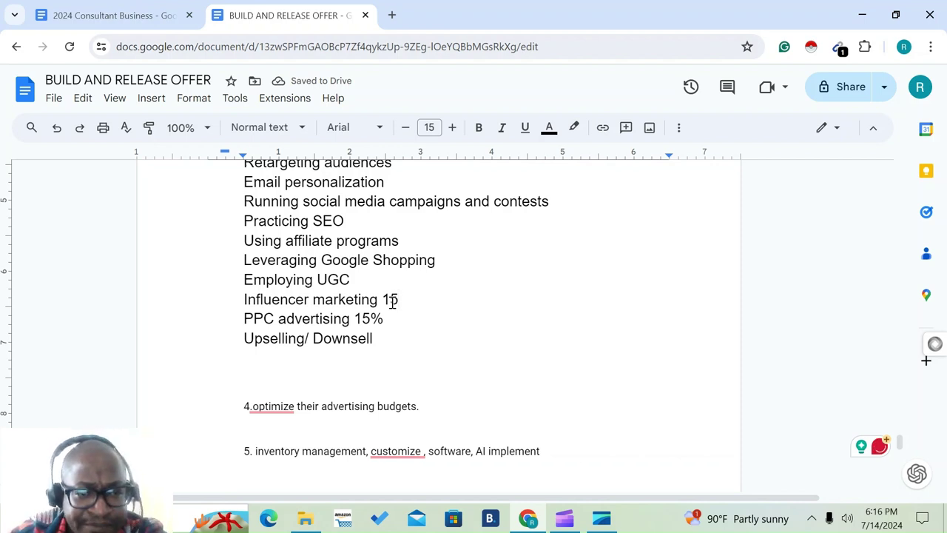
scroll(432, 232, "up", 1)
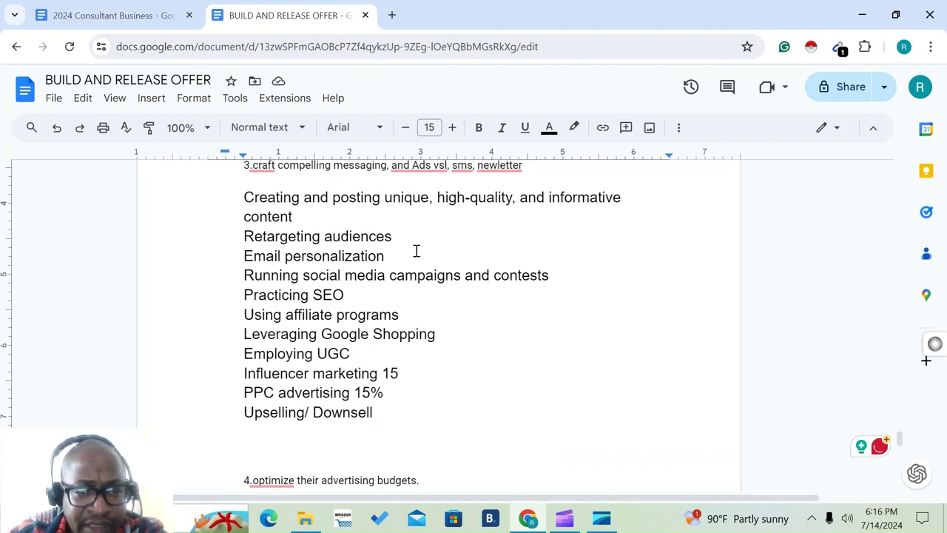
left_click(417, 251)
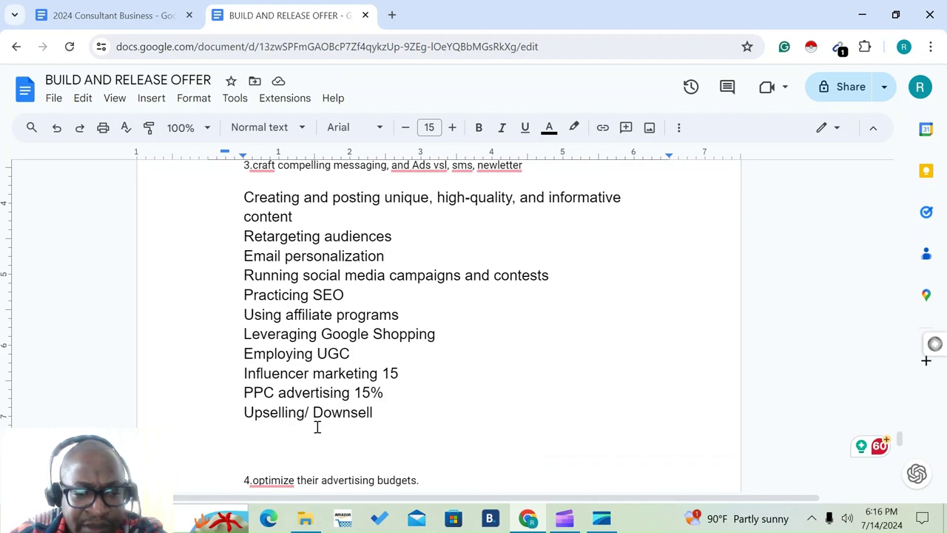
scroll(407, 313, "up", 4)
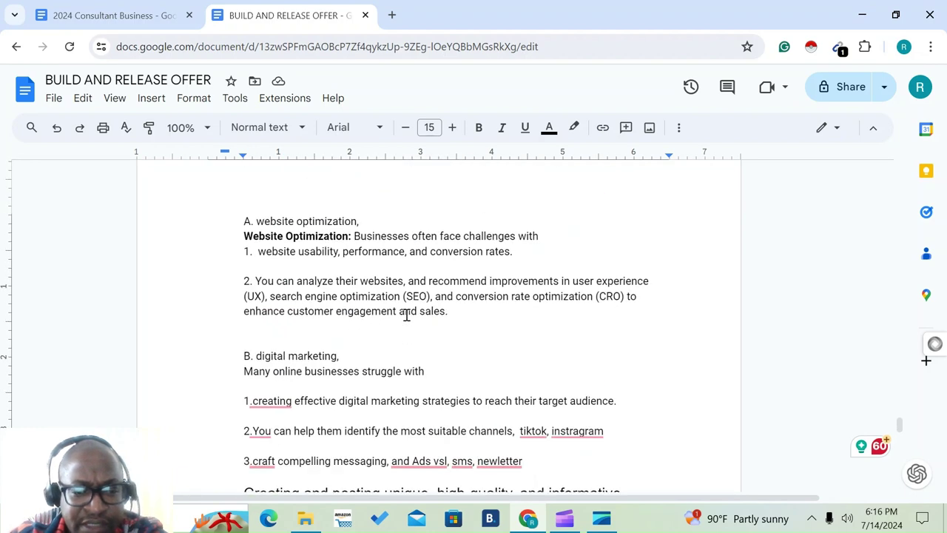
scroll(407, 315, "down", 4)
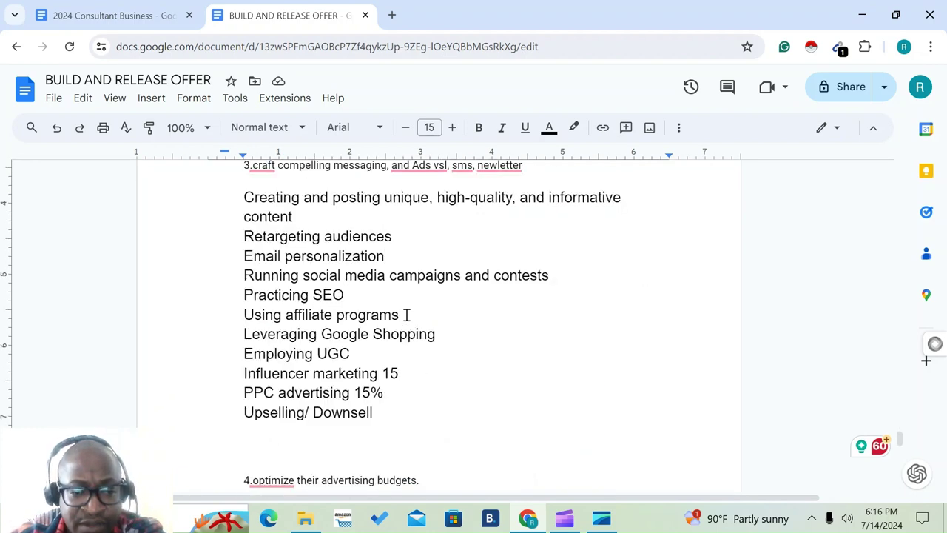
scroll(407, 314, "down", 5)
scroll(407, 314, "up", 4)
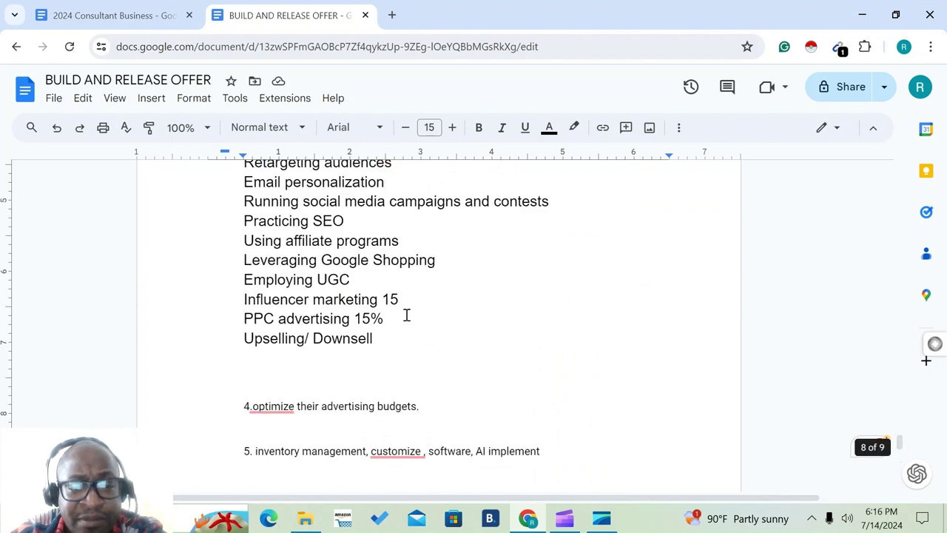
left_click(438, 409)
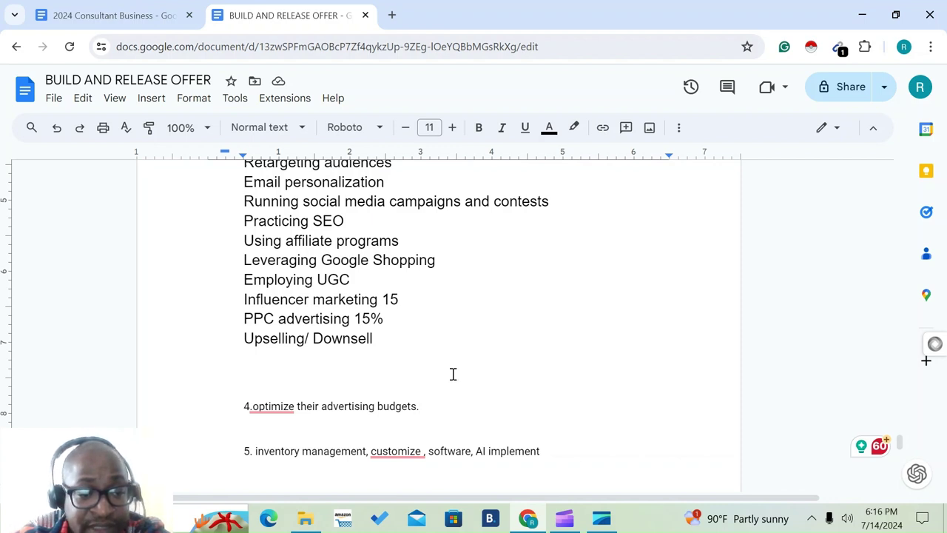
scroll(453, 374, "down", 1)
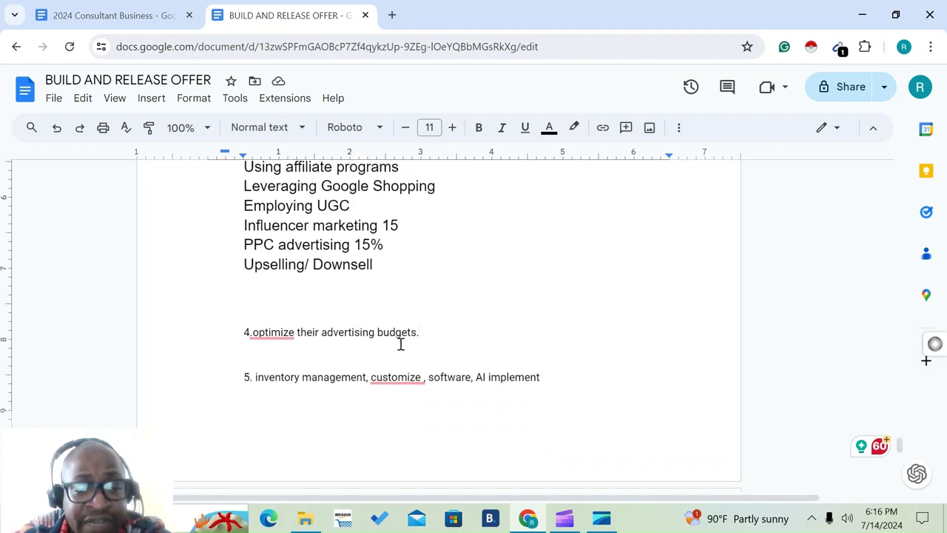
scroll(404, 344, "down", 1)
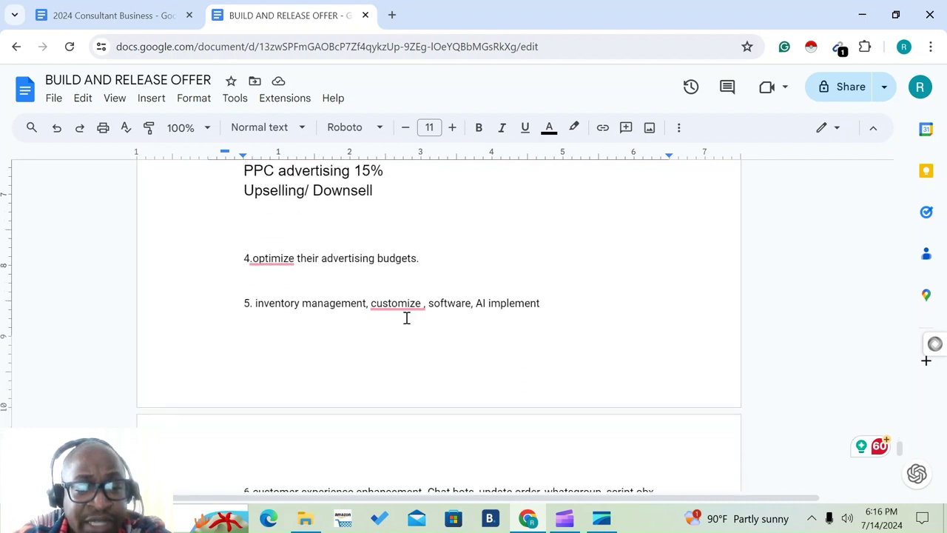
mouse_move(372, 299)
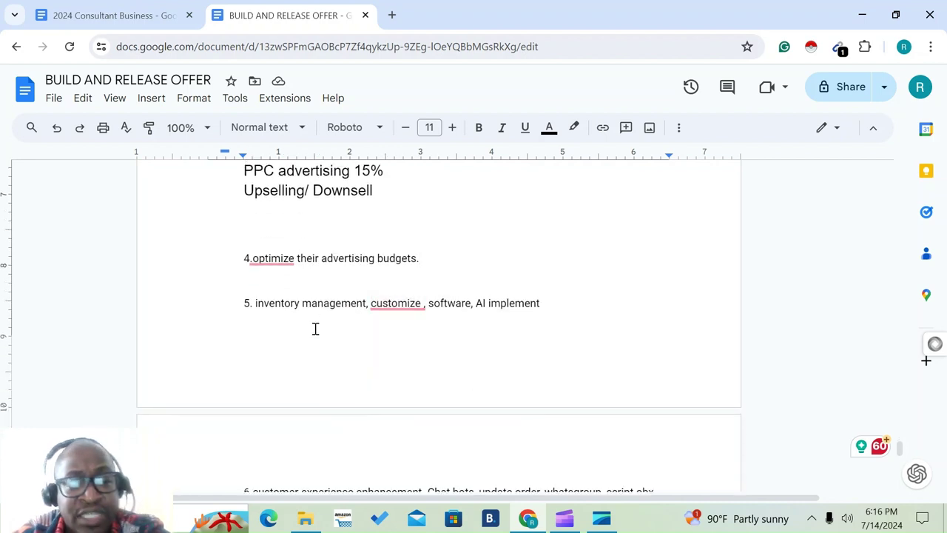
left_click_drag(253, 305, 367, 305)
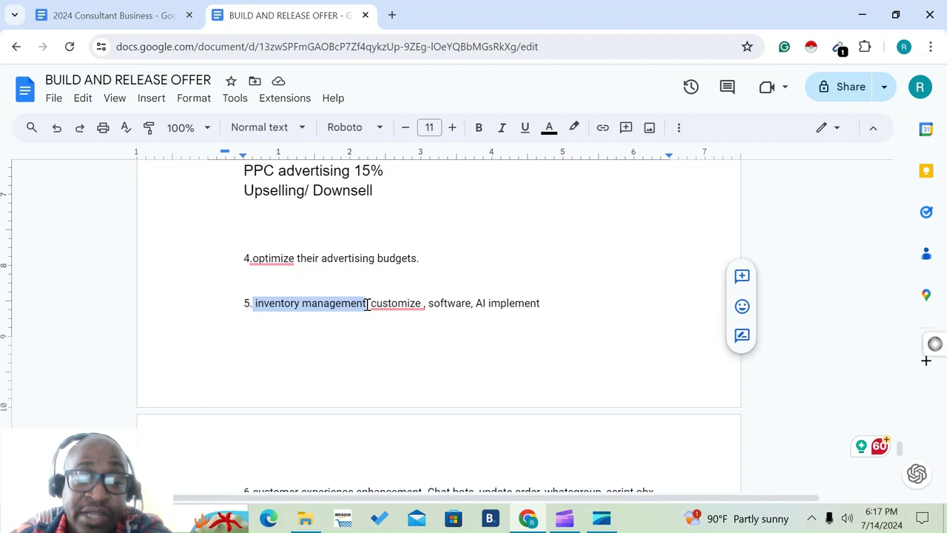
mouse_move(367, 306)
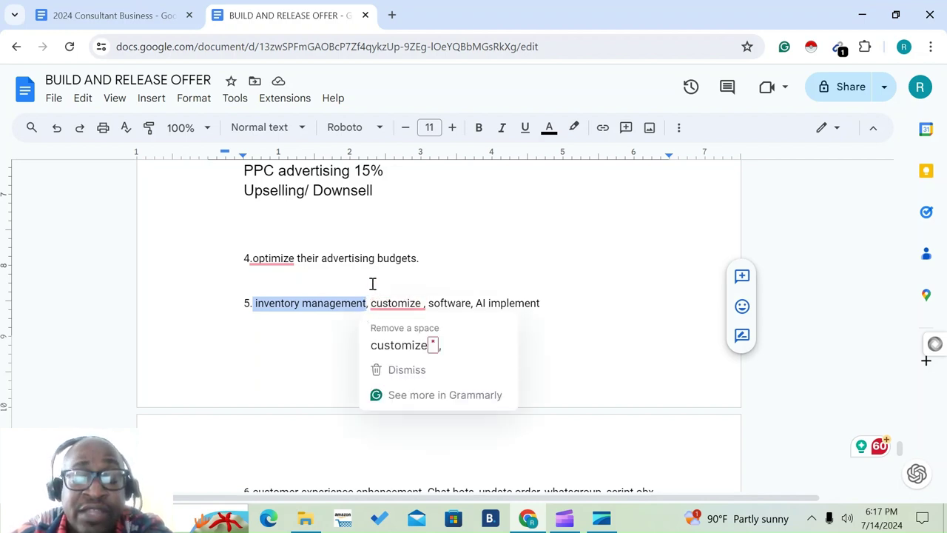
left_click(372, 284)
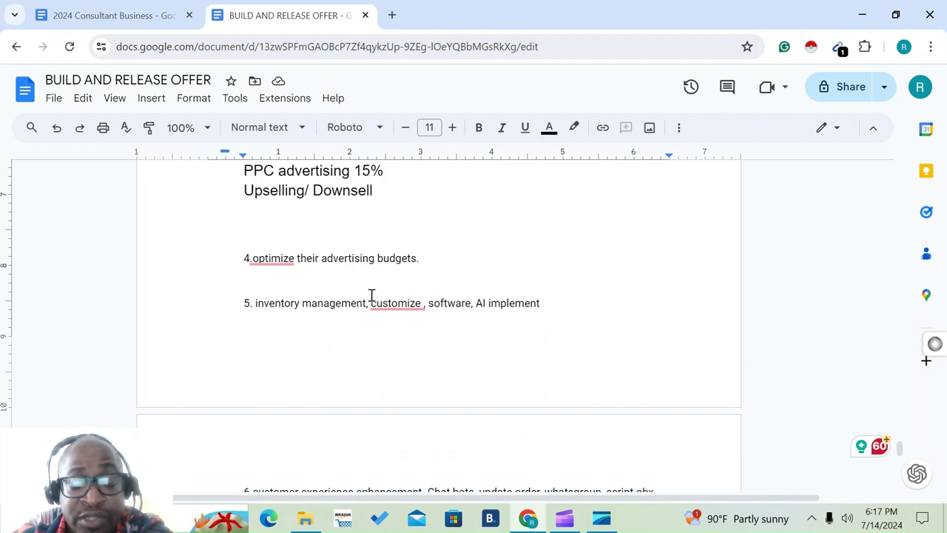
left_click(396, 301, "shift")
mouse_move(427, 297)
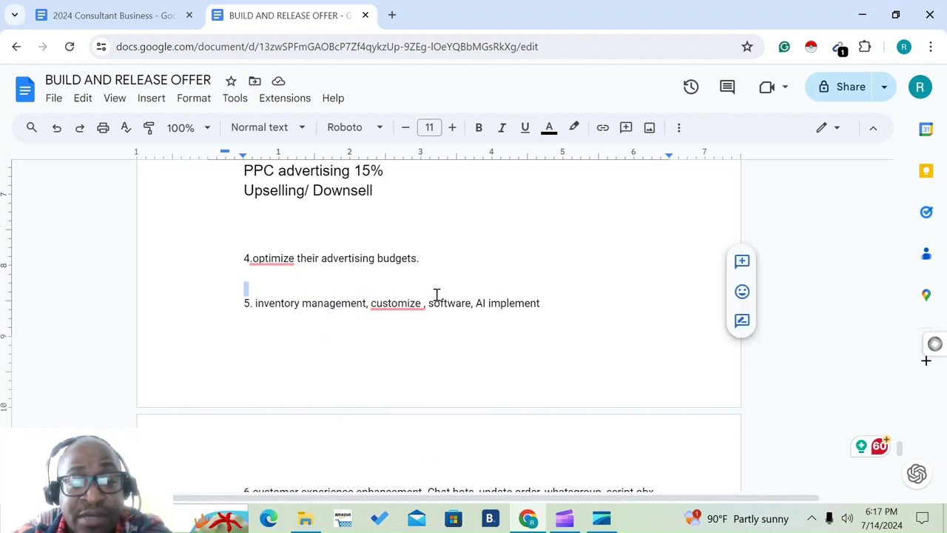
key("shift+Up")
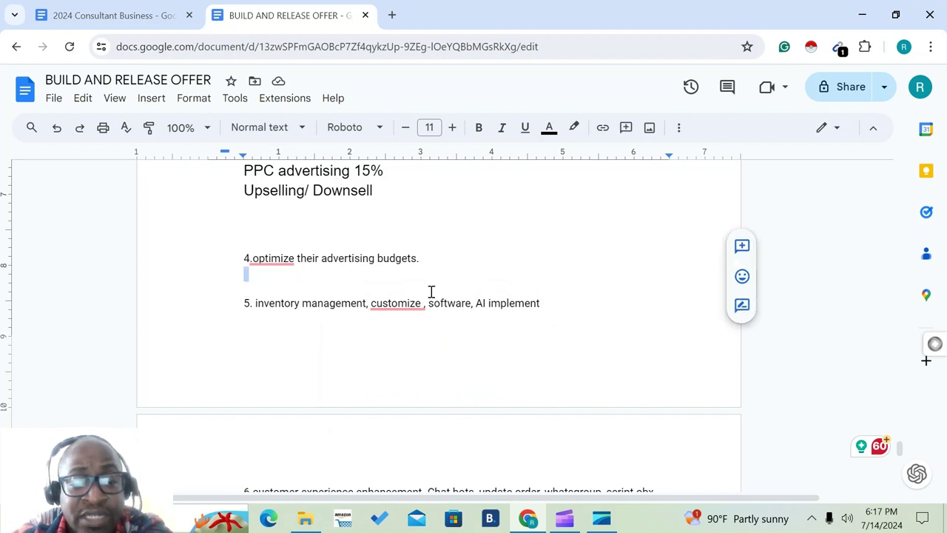
left_click_drag(432, 294, 473, 298)
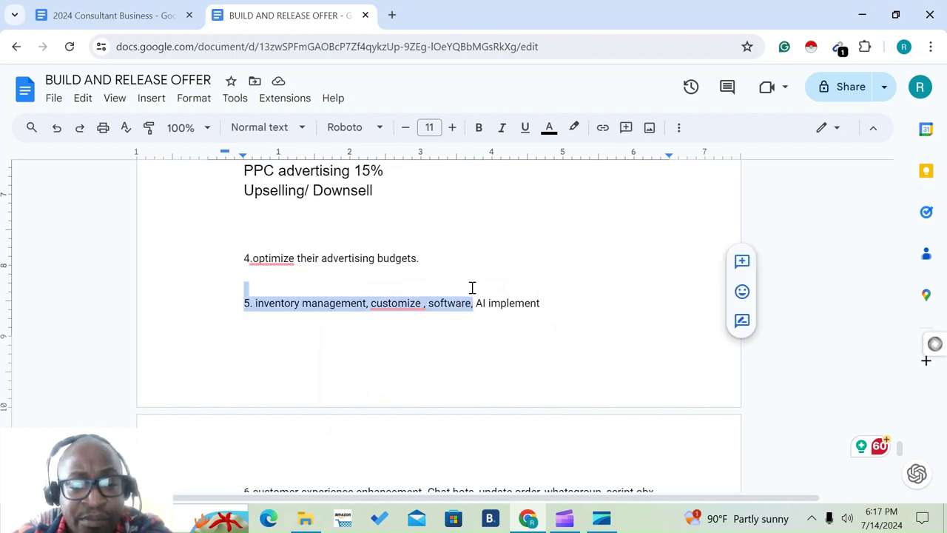
left_click(472, 287)
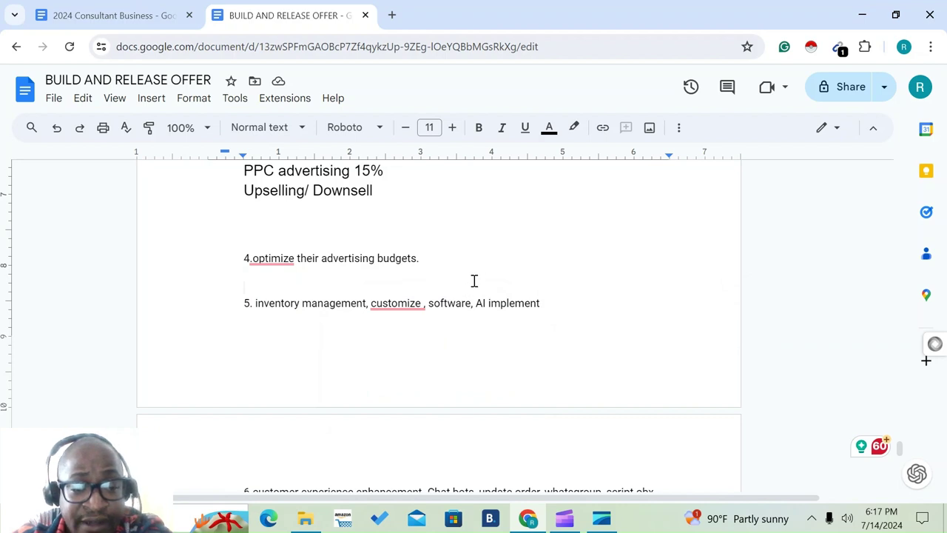
left_click_drag(475, 281, 475, 299)
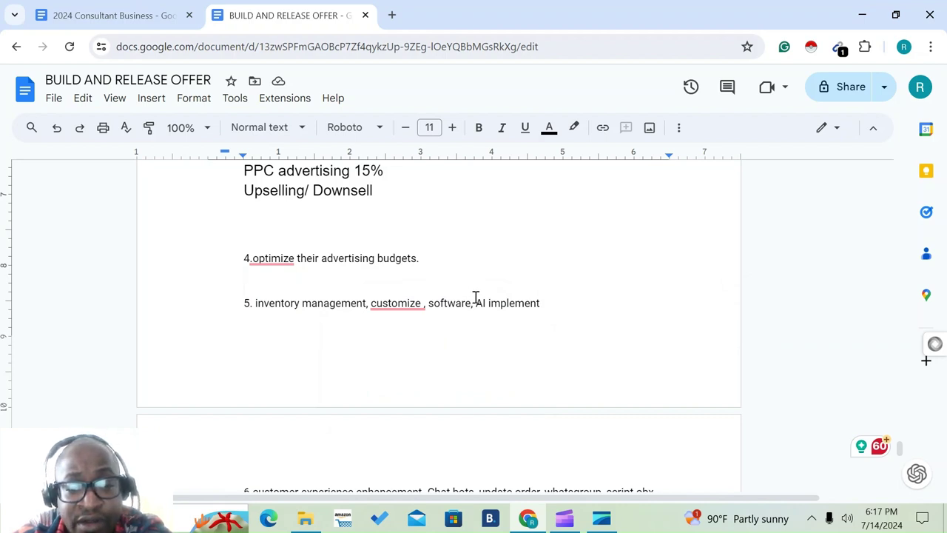
left_click_drag(534, 293, 547, 318)
left_click(545, 329)
scroll(543, 330, "down", 3)
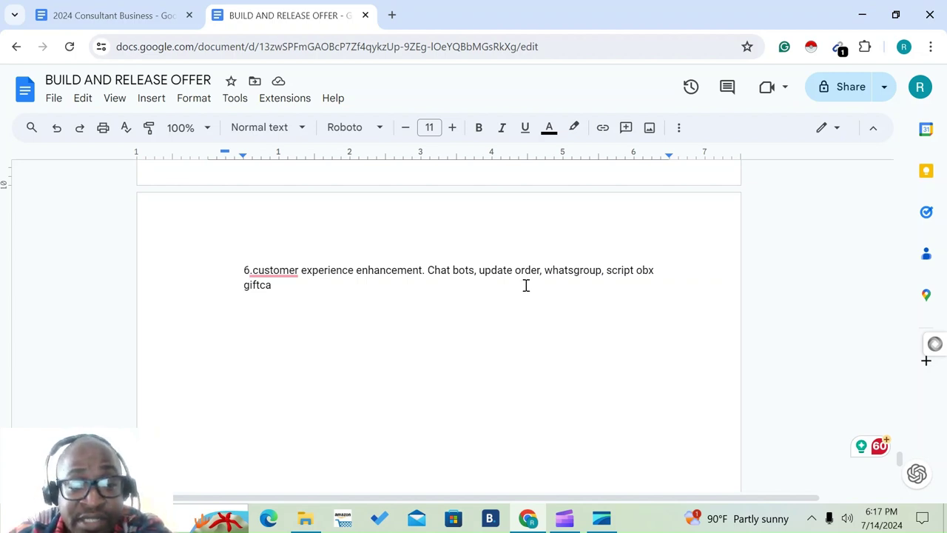
scroll(402, 300, "down", 5)
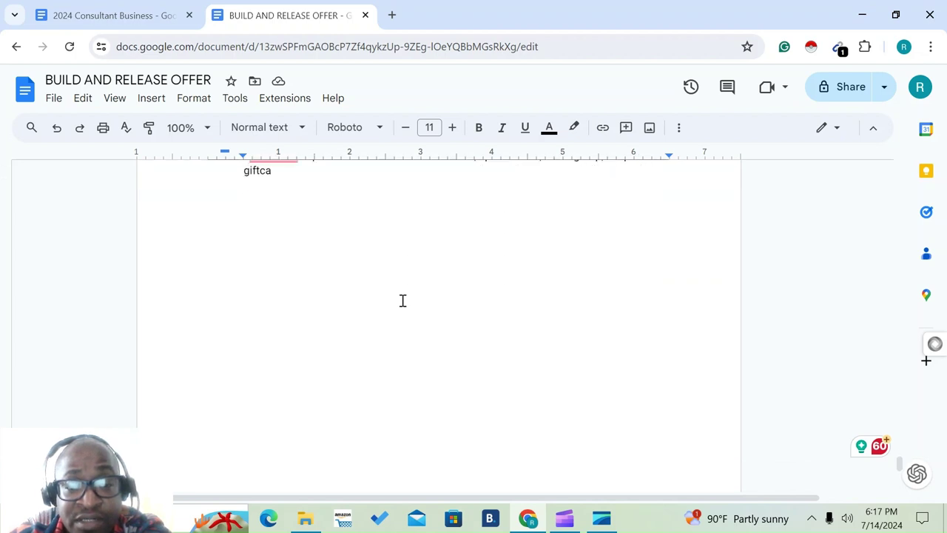
scroll(403, 300, "down", 1)
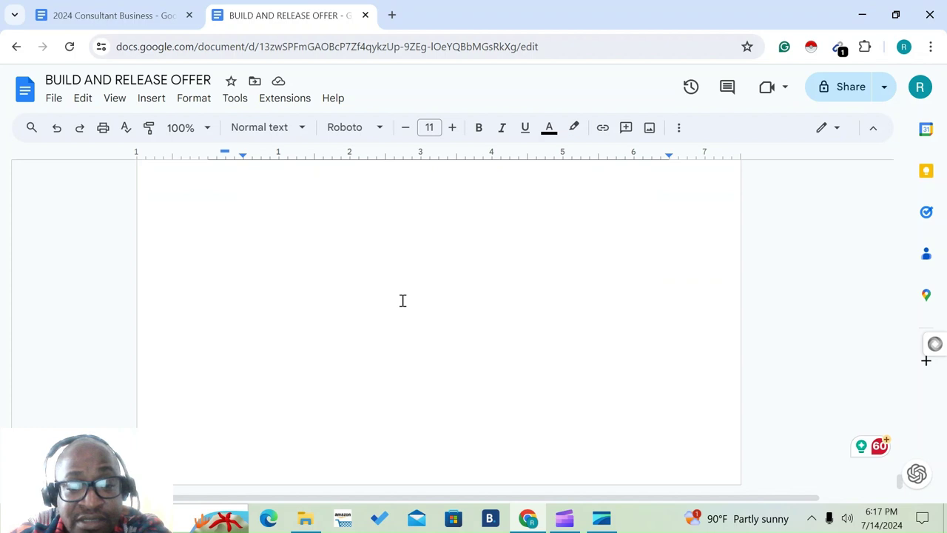
scroll(402, 300, "up", 10)
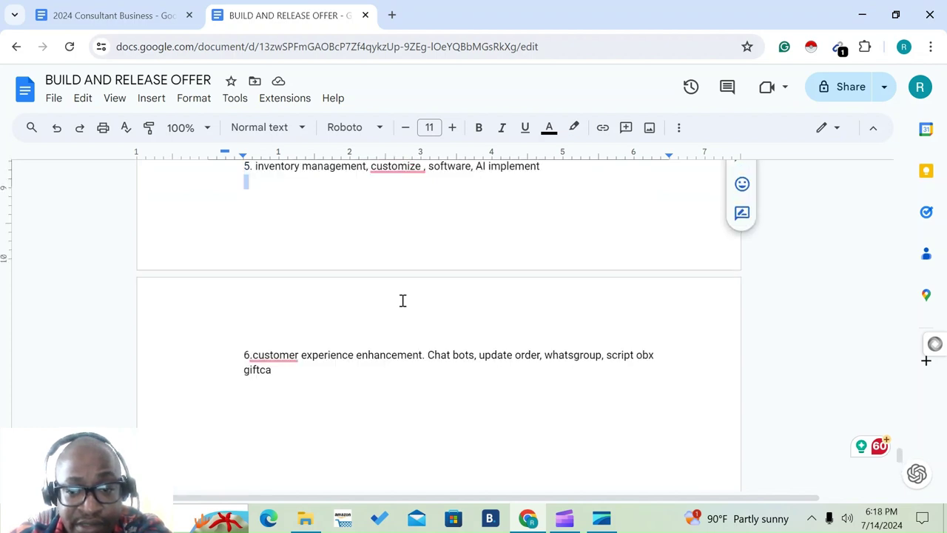
scroll(403, 301, "down", 10)
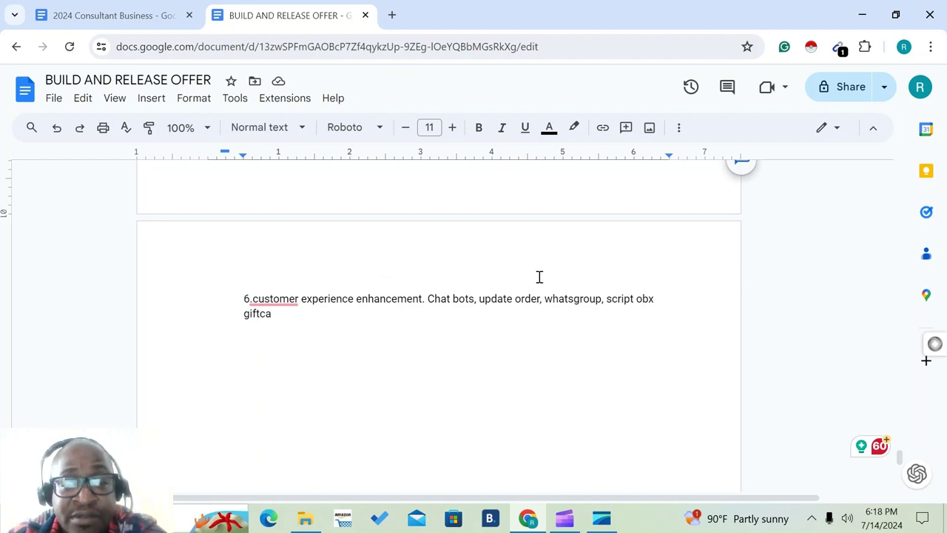
scroll(539, 277, "up", 5)
scroll(540, 277, "up", 2)
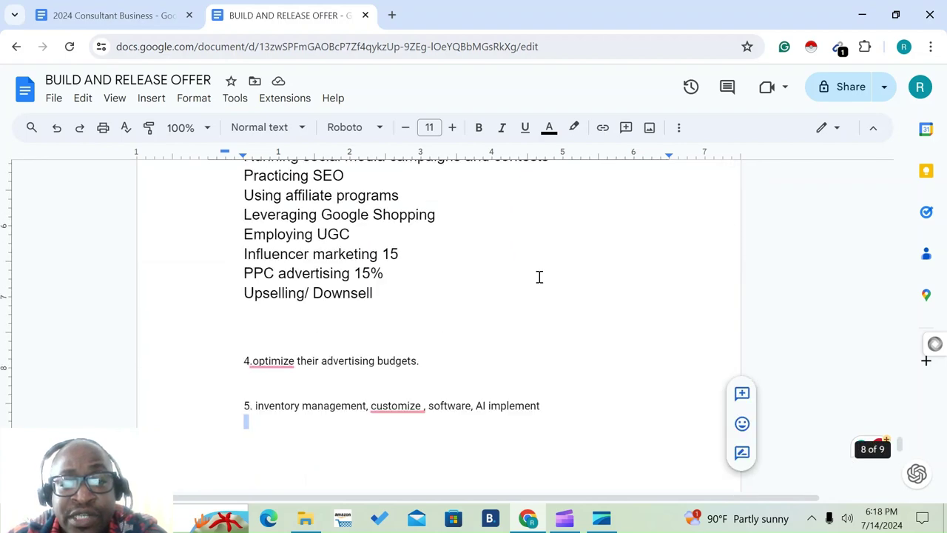
scroll(540, 276, "up", 10)
scroll(539, 277, "down", 5)
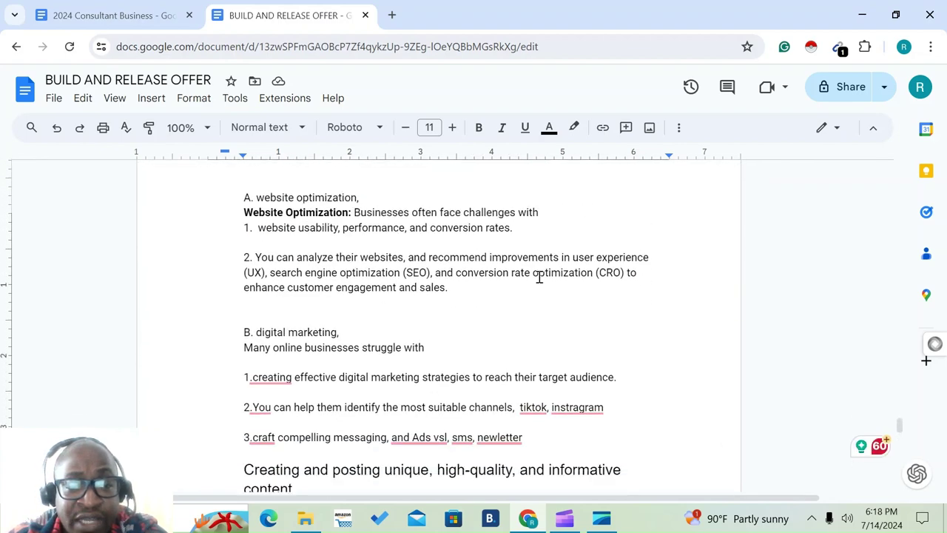
scroll(540, 277, "up", 6)
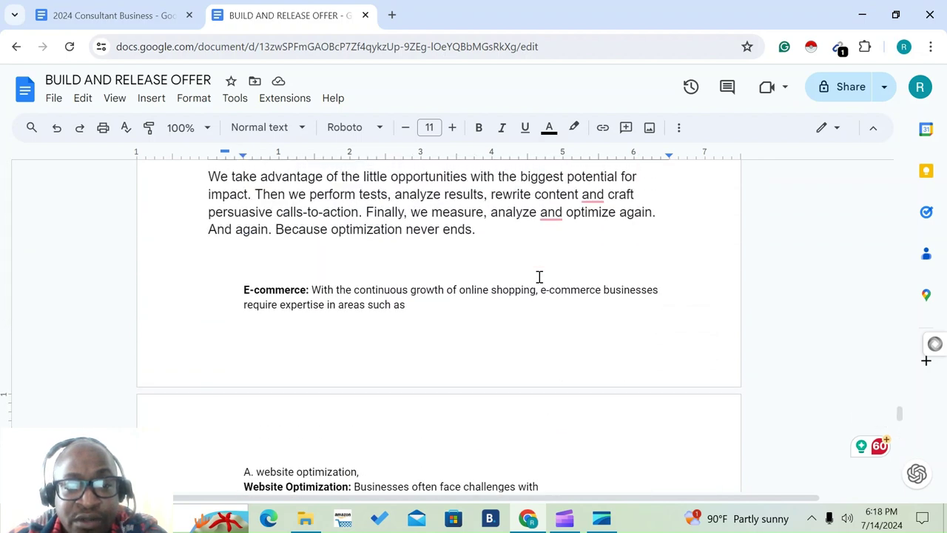
scroll(539, 277, "up", 2)
scroll(540, 277, "up", 3)
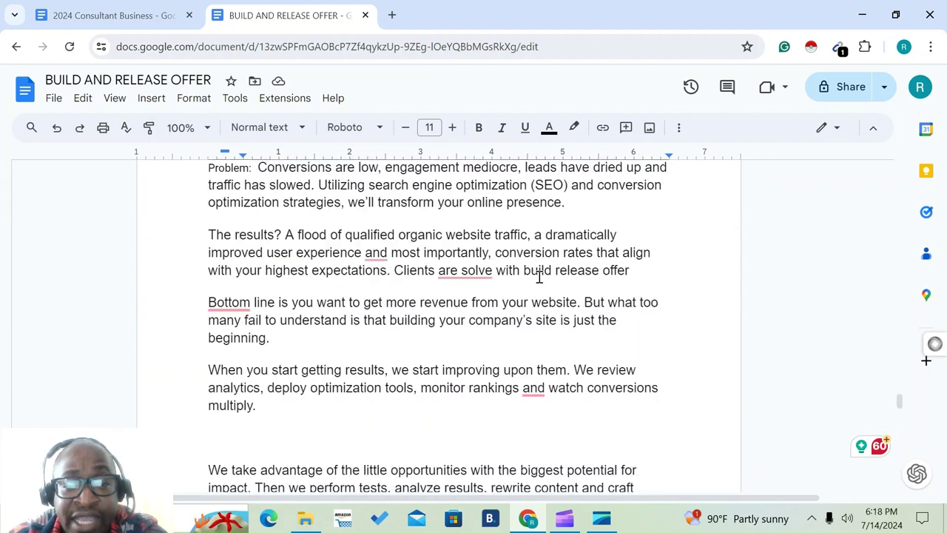
scroll(539, 277, "up", 1)
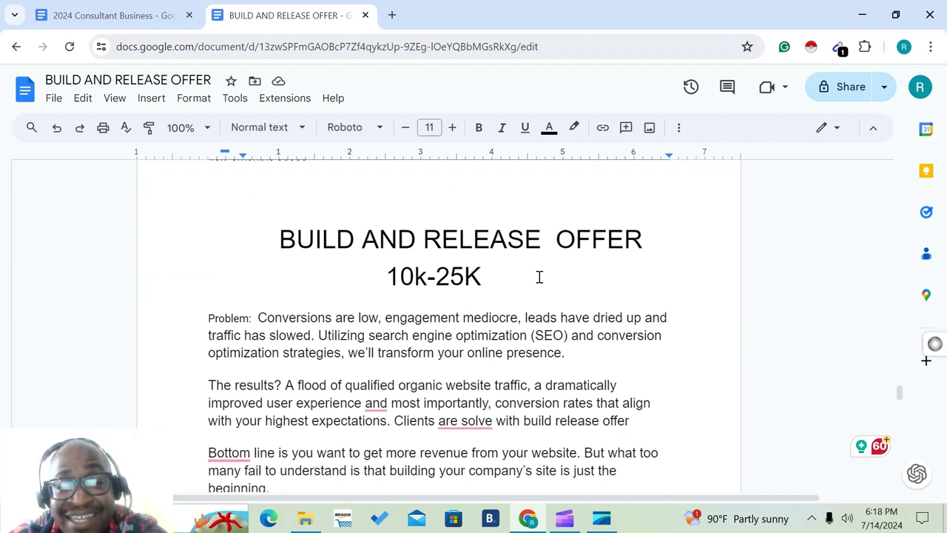
scroll(539, 277, "up", 1)
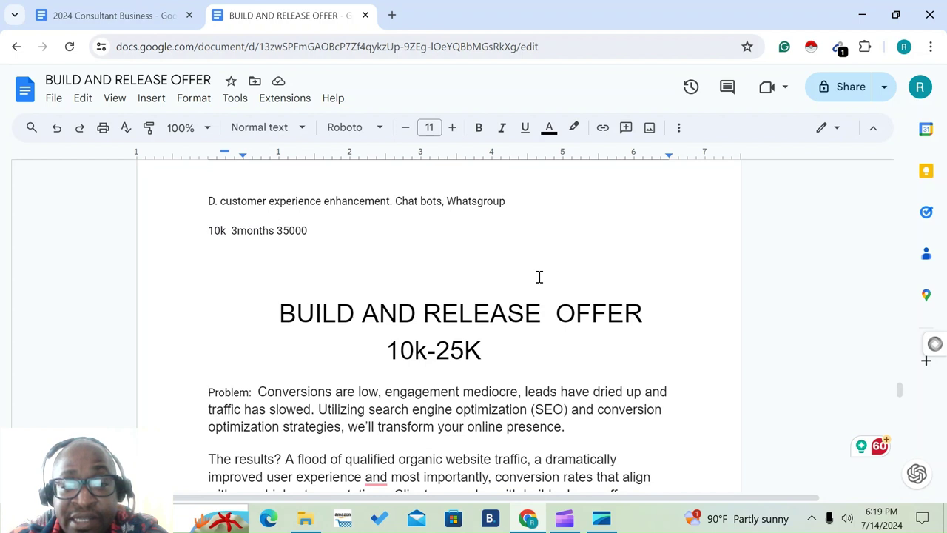
scroll(540, 277, "up", 1)
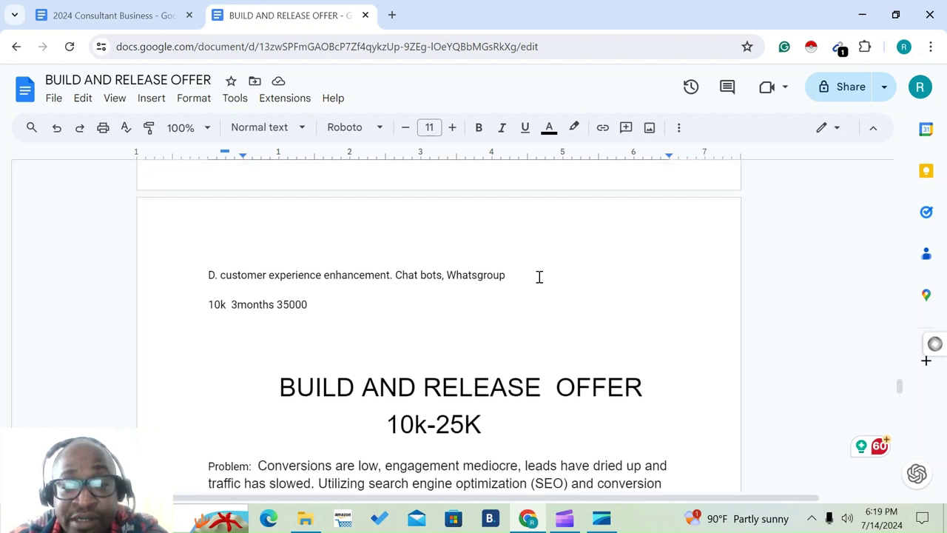
scroll(540, 277, "up", 3)
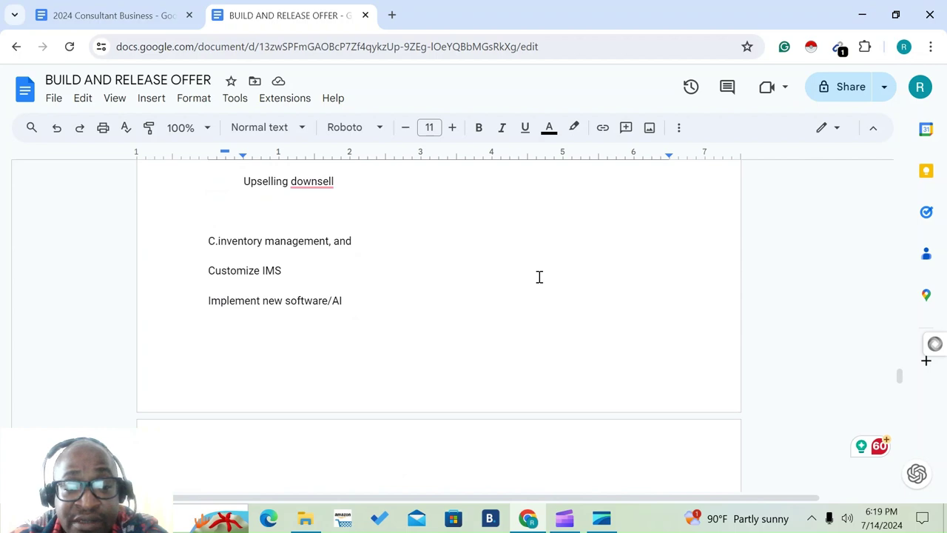
scroll(540, 277, "down", 5)
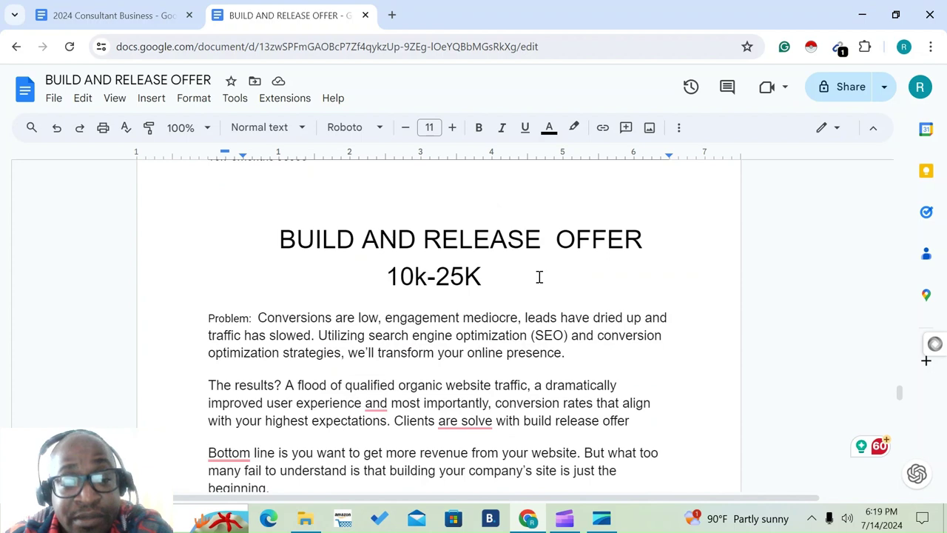
scroll(539, 276, "up", 4)
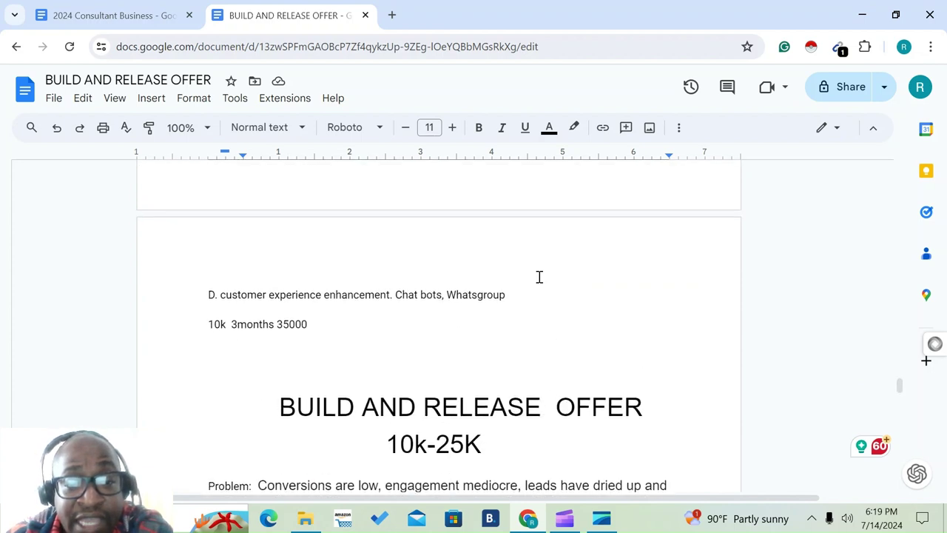
scroll(540, 277, "up", 2)
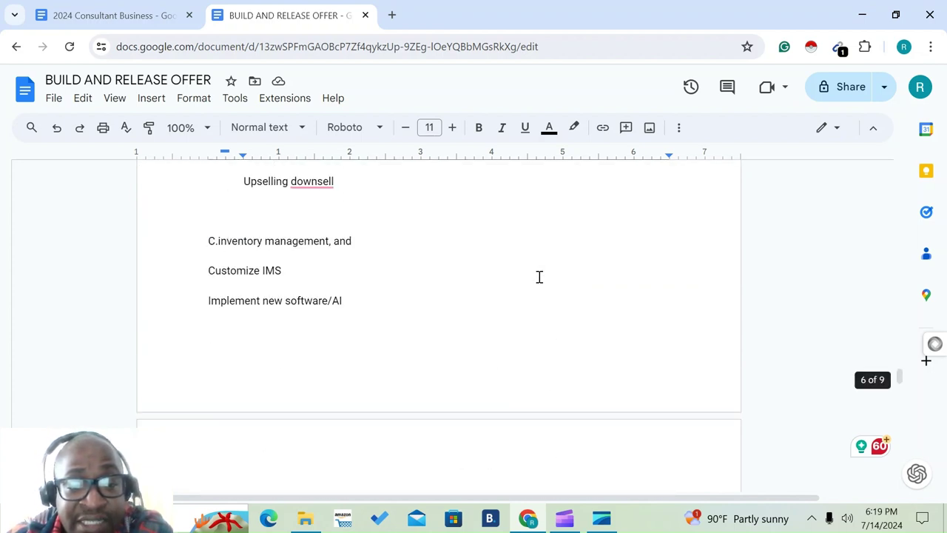
scroll(540, 277, "up", 3)
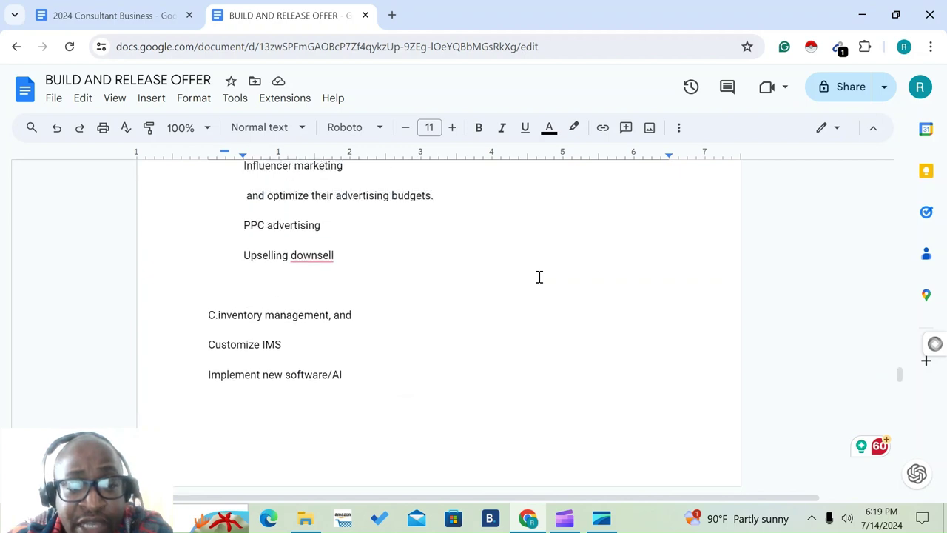
scroll(540, 276, "up", 2)
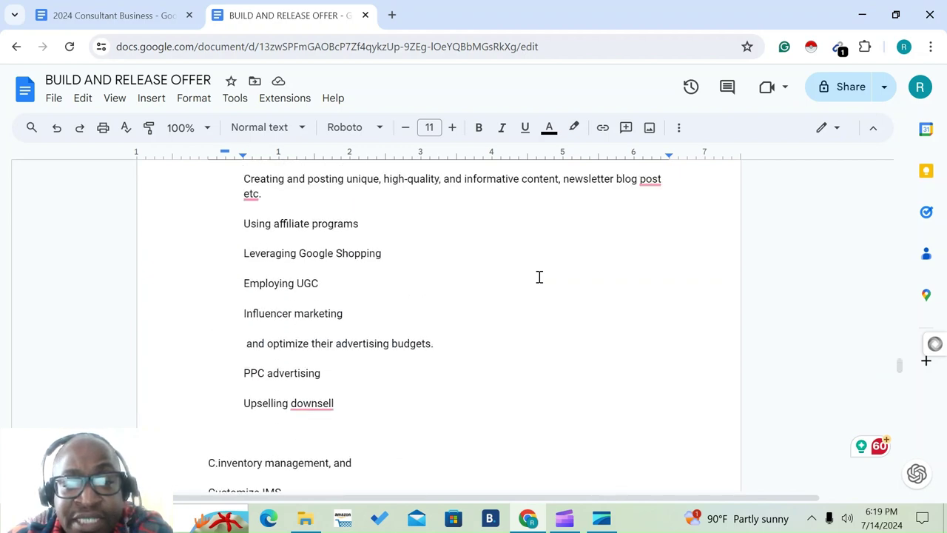
scroll(540, 277, "up", 2)
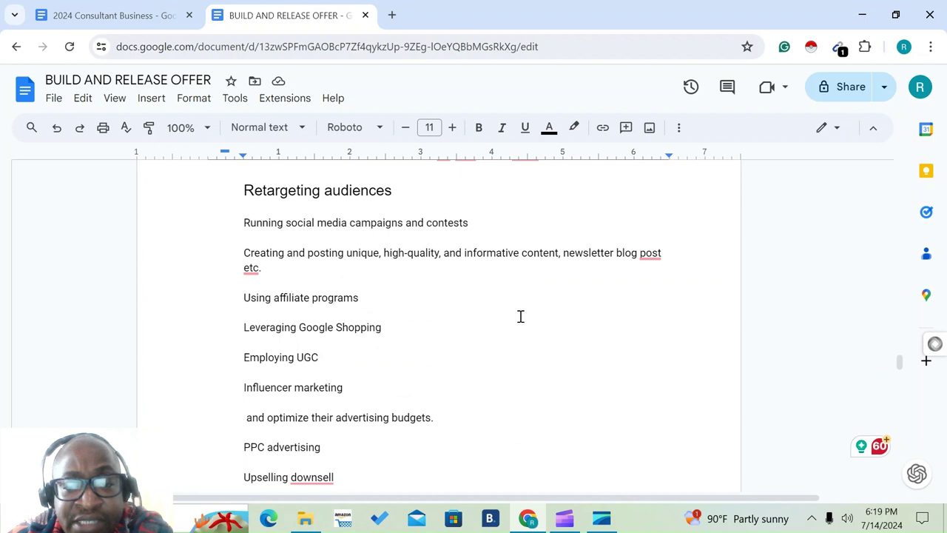
scroll(521, 316, "down", 4)
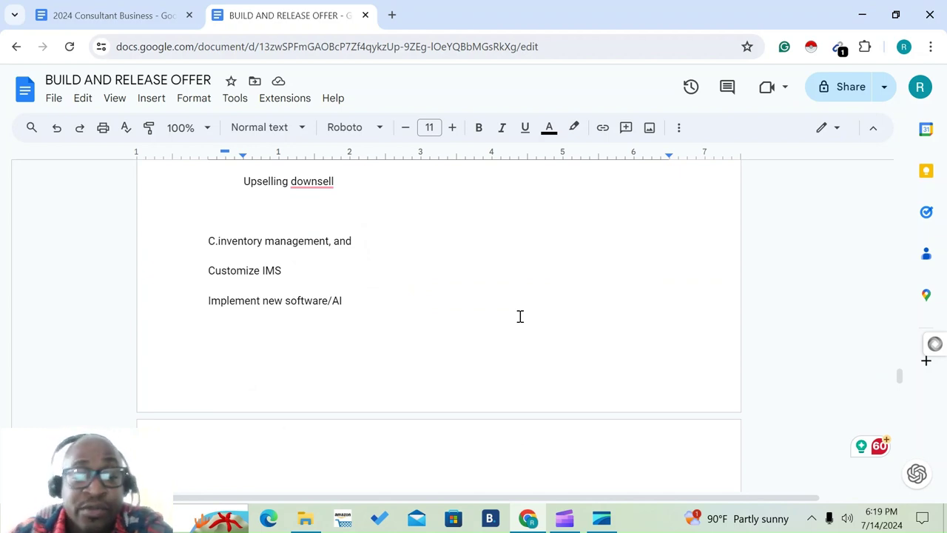
scroll(520, 316, "down", 5)
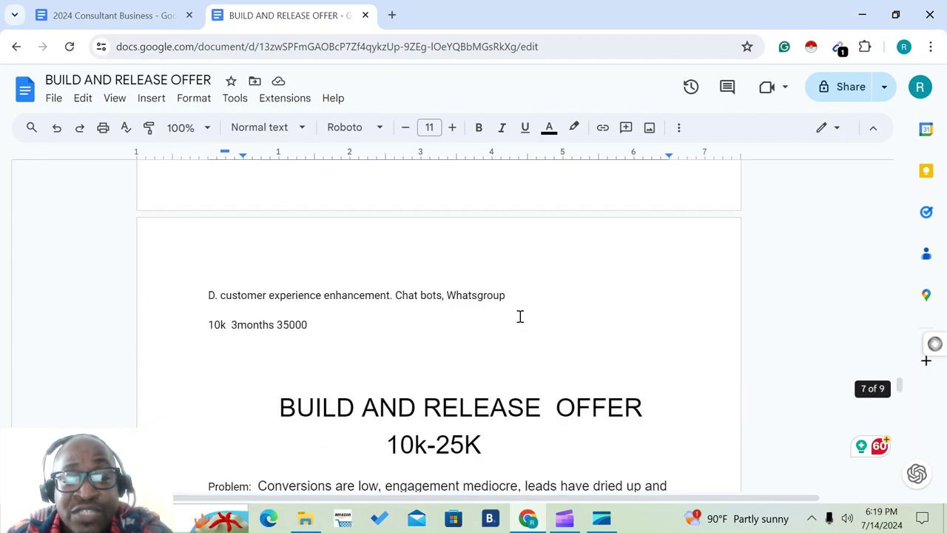
scroll(520, 316, "down", 3)
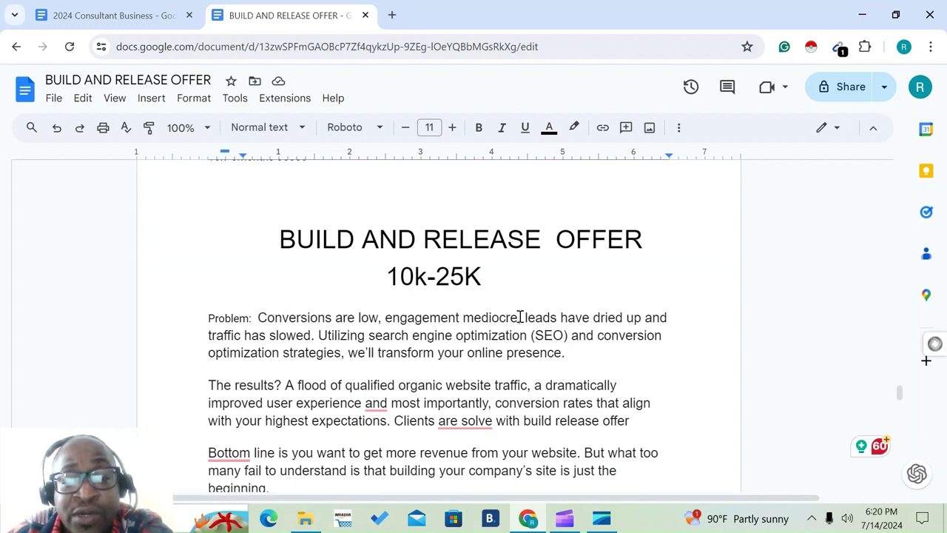
scroll(521, 316, "down", 2)
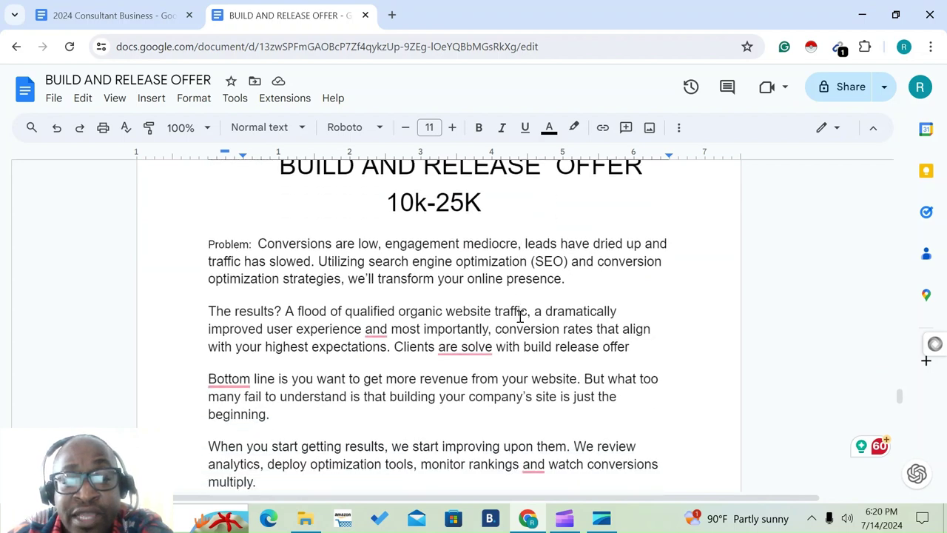
scroll(520, 316, "up", 2)
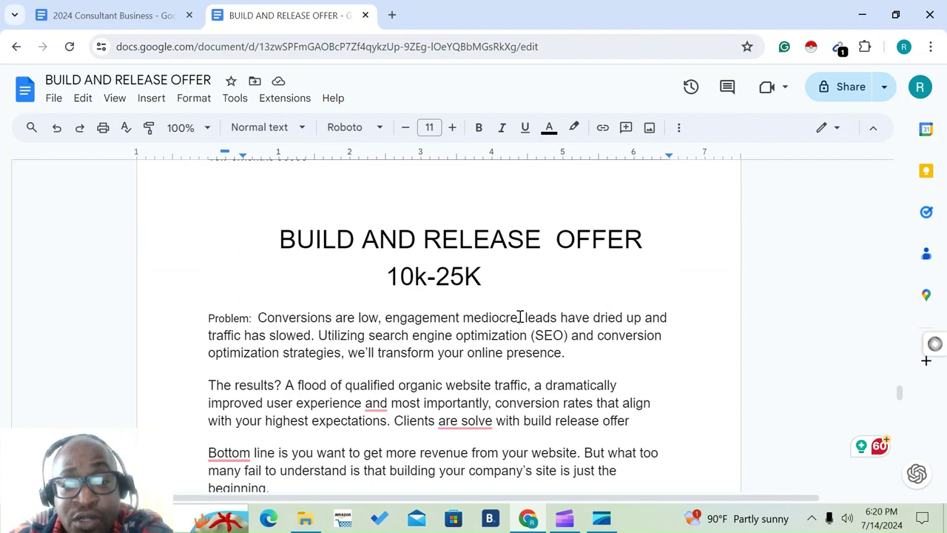
scroll(521, 316, "down", 2)
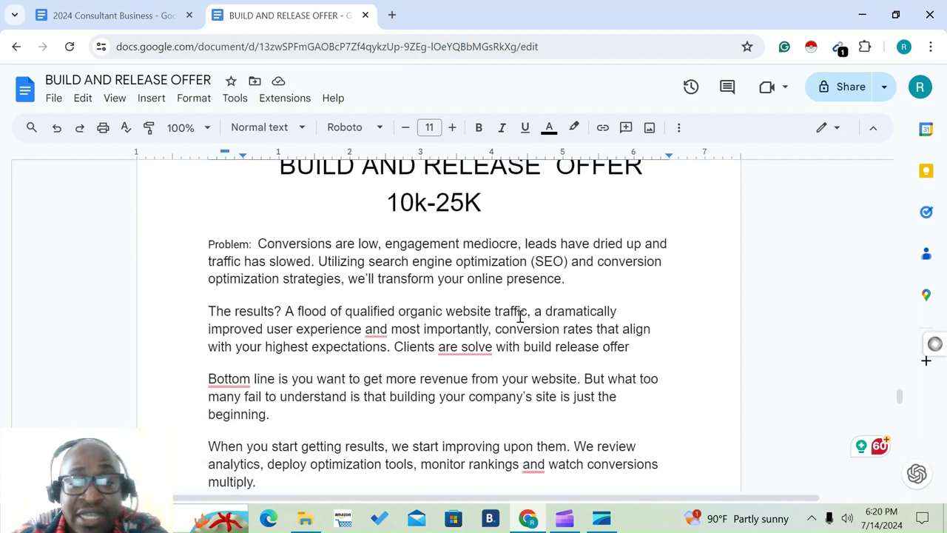
scroll(520, 316, "up", 2)
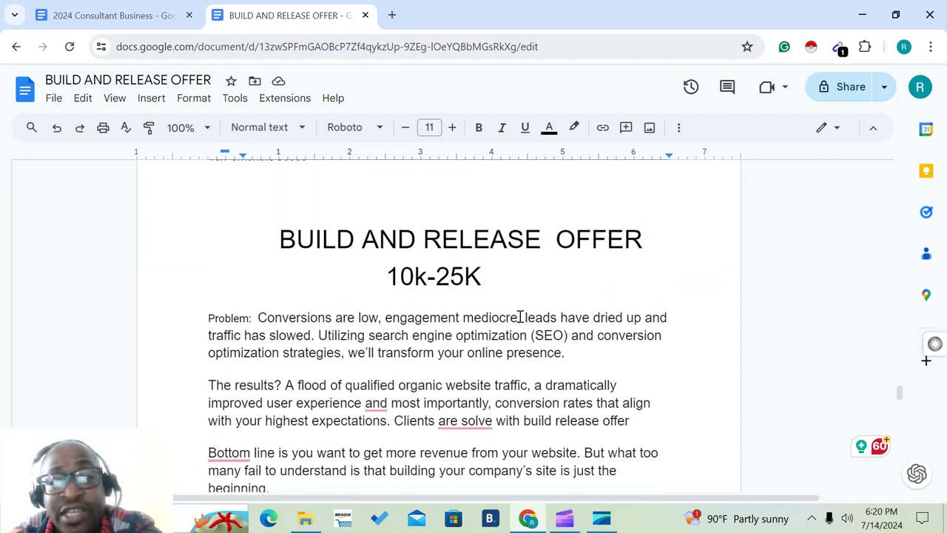